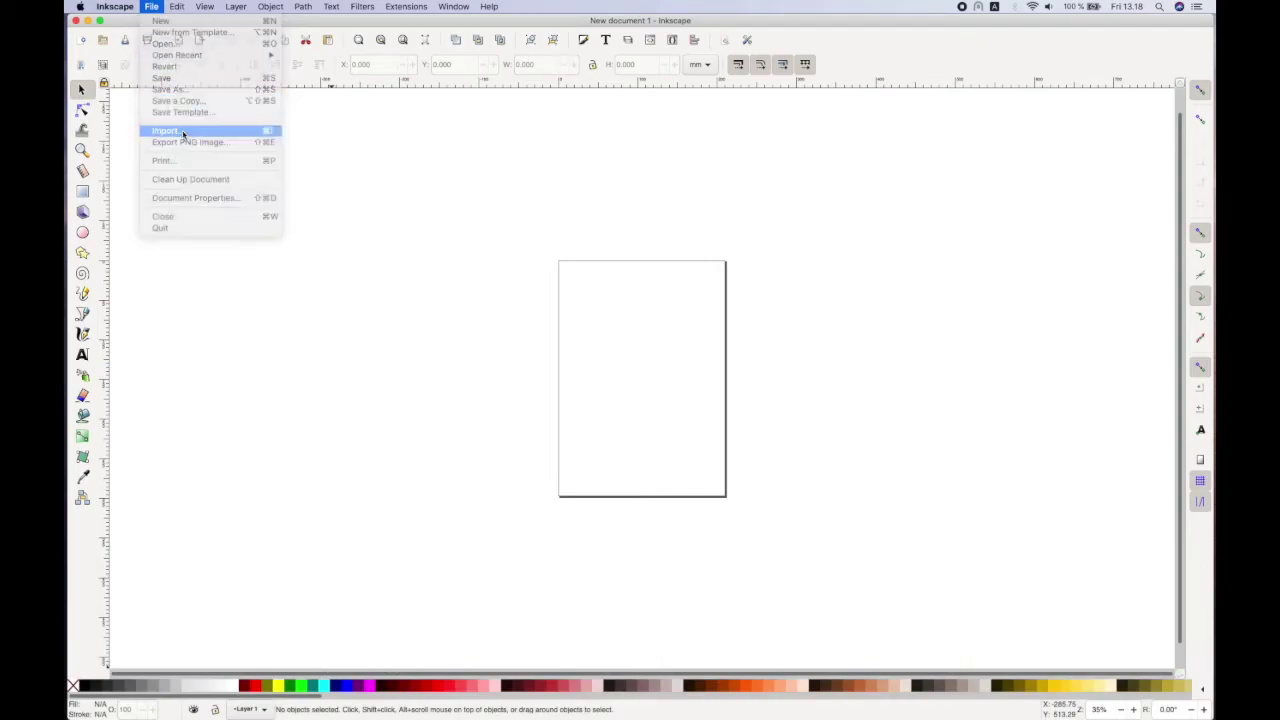
- Start an import and browse the Desktop for the whale practice photo
click(166, 130)
scroll(491, 322, down, 2)
scroll(491, 322, down, 3)
scroll(491, 322, down, 3)
scroll(491, 322, up, 3)
scroll(491, 322, up, 3)
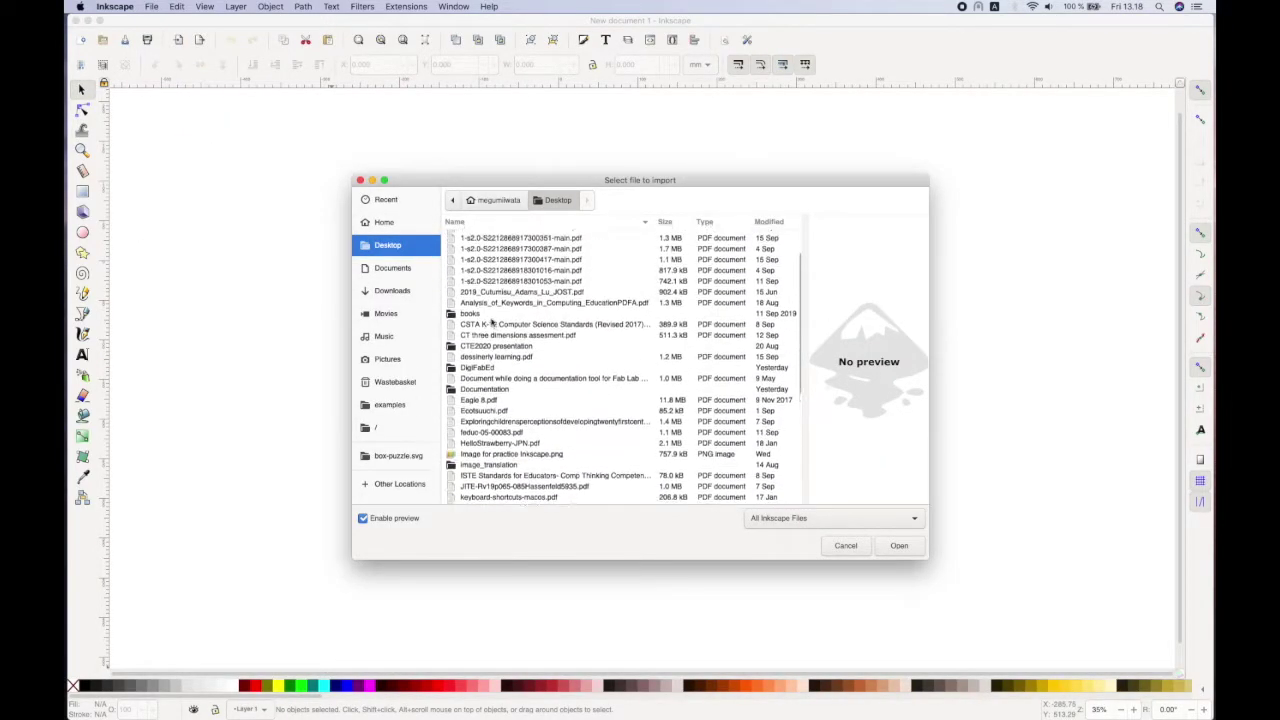
scroll(491, 322, down, 2)
scroll(491, 322, down, 3)
scroll(491, 322, down, 2)
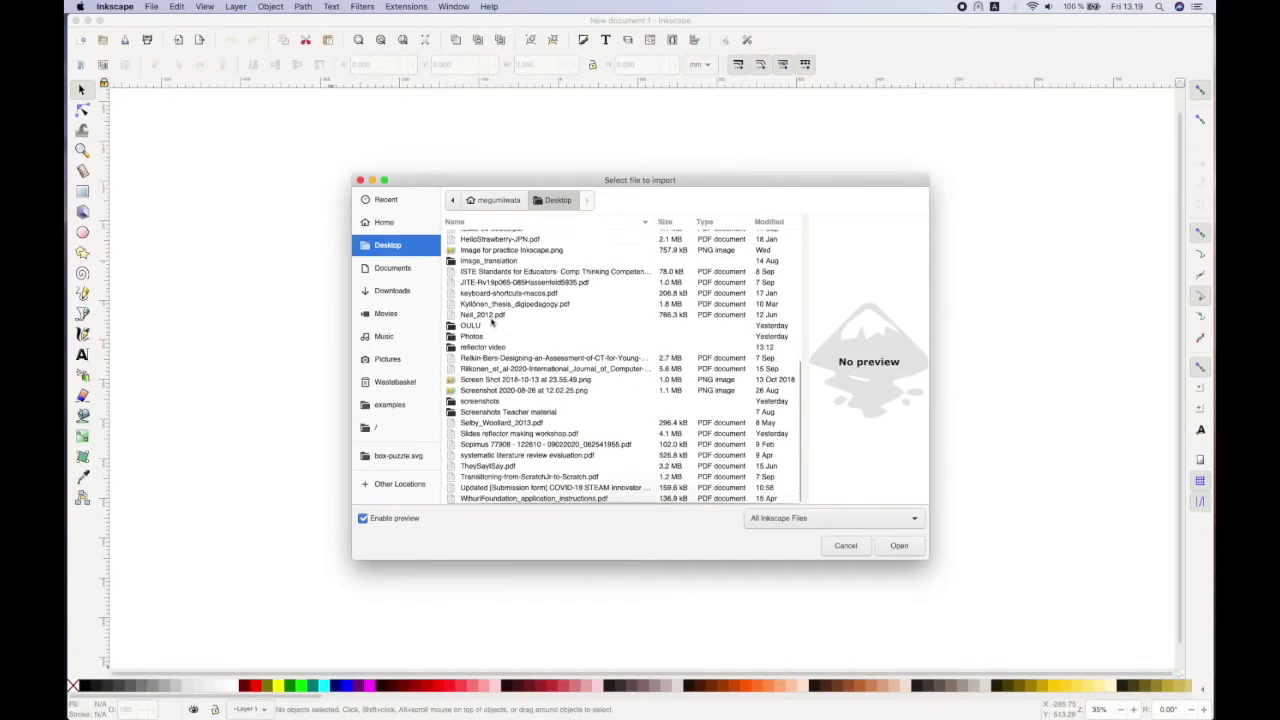
scroll(491, 322, up, 3)
- Import Image for practice Inkscape.png with default PNG settings and drag it onto the page
click(491, 321)
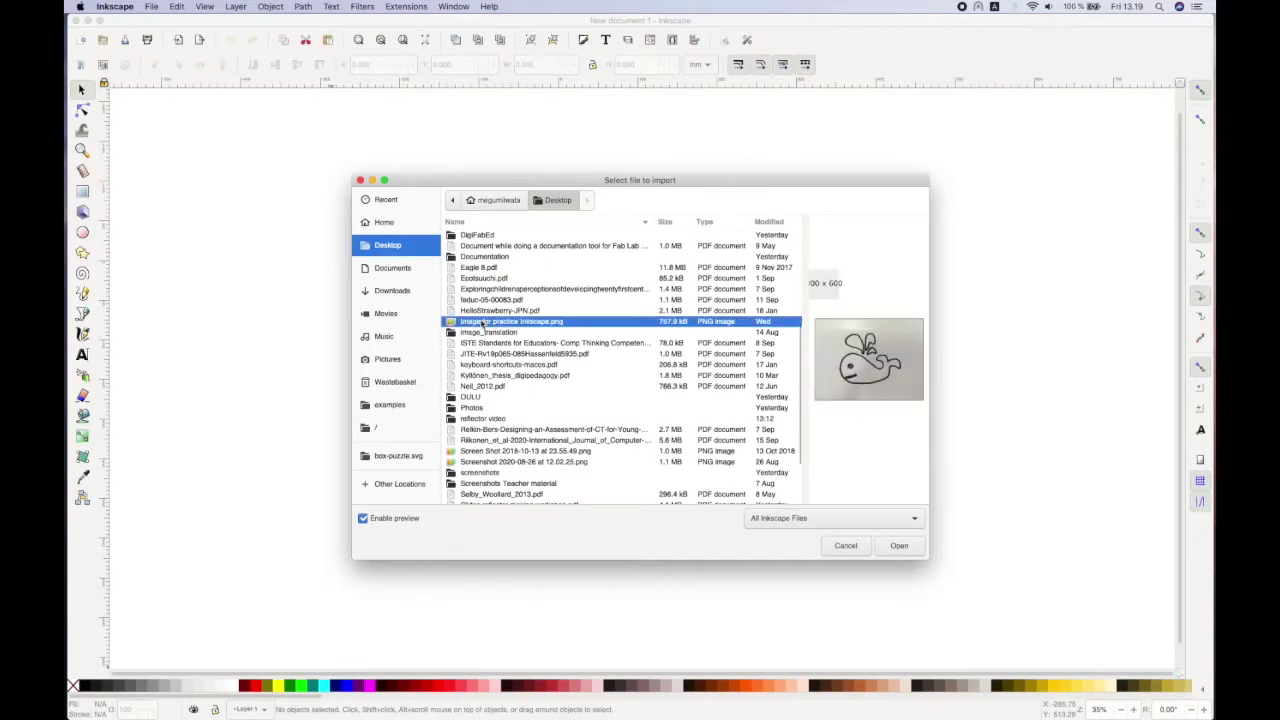
click(887, 549)
click(709, 430)
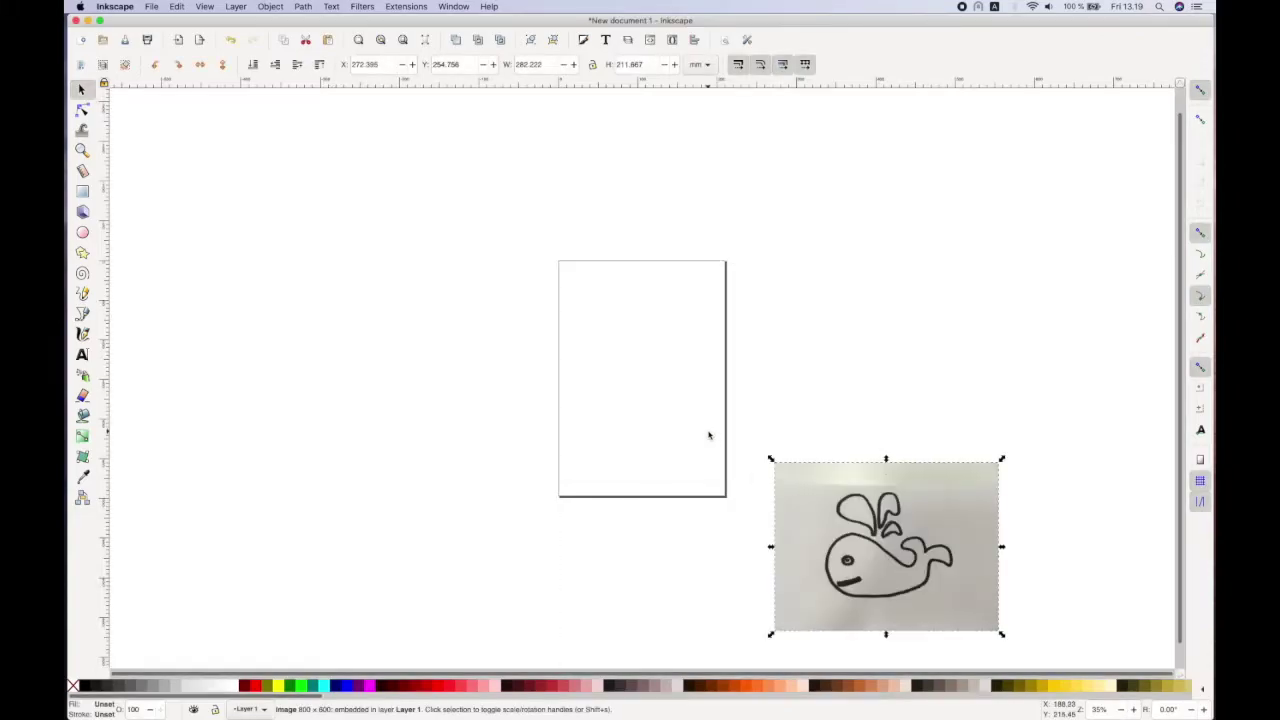
drag(690, 432, 740, 372)
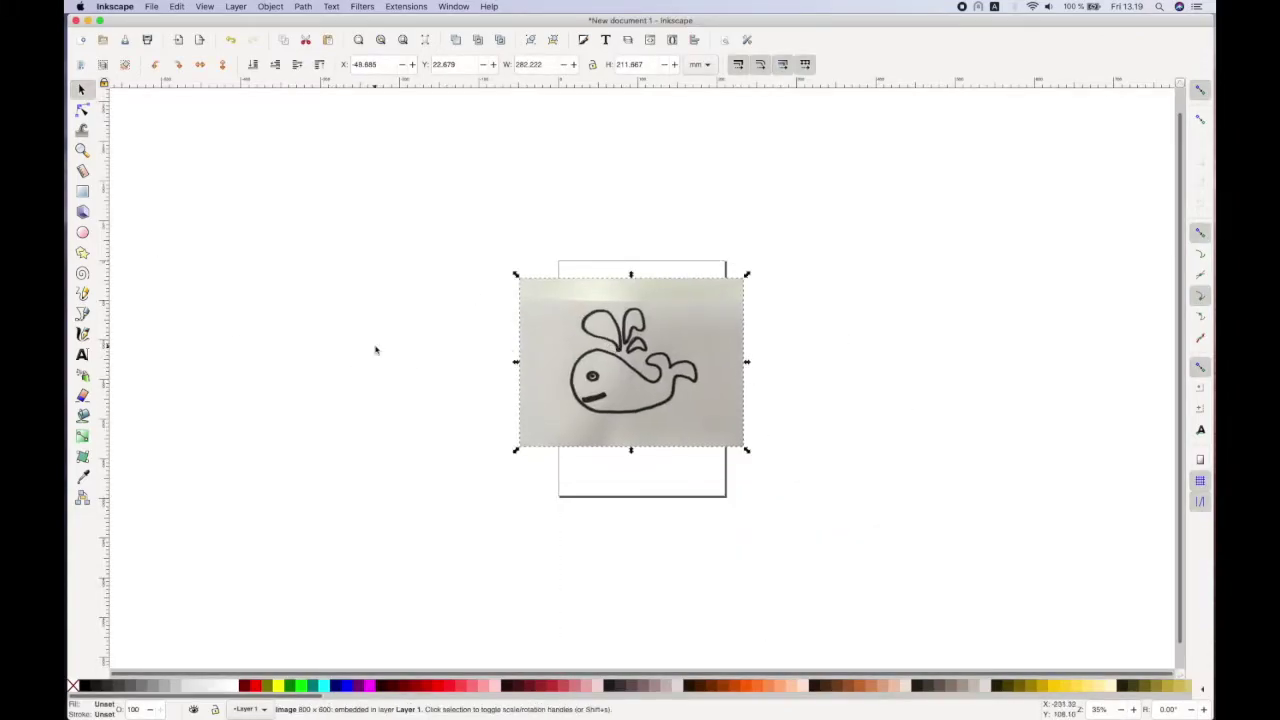
- Zoom in on the whale photo now sitting on the page
click(1133, 711)
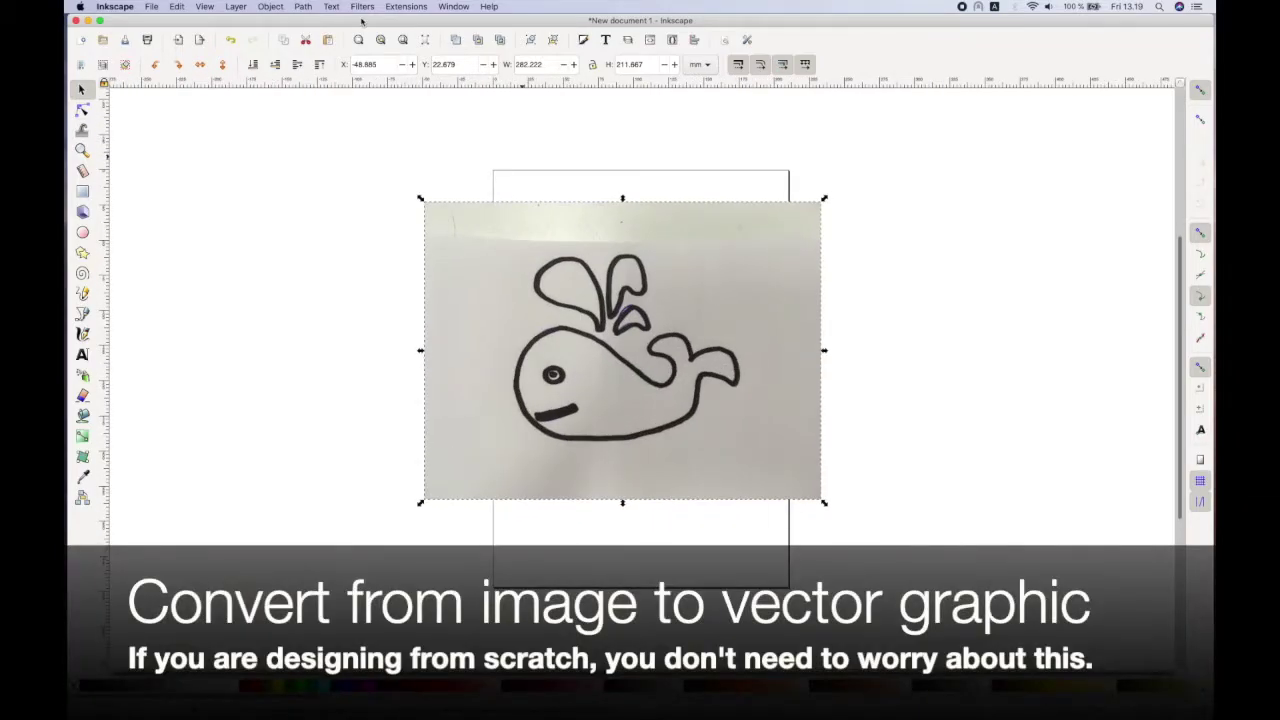
click(302, 7)
- Trace the whale photo with Brightness cutoff at threshold 0.510
click(322, 45)
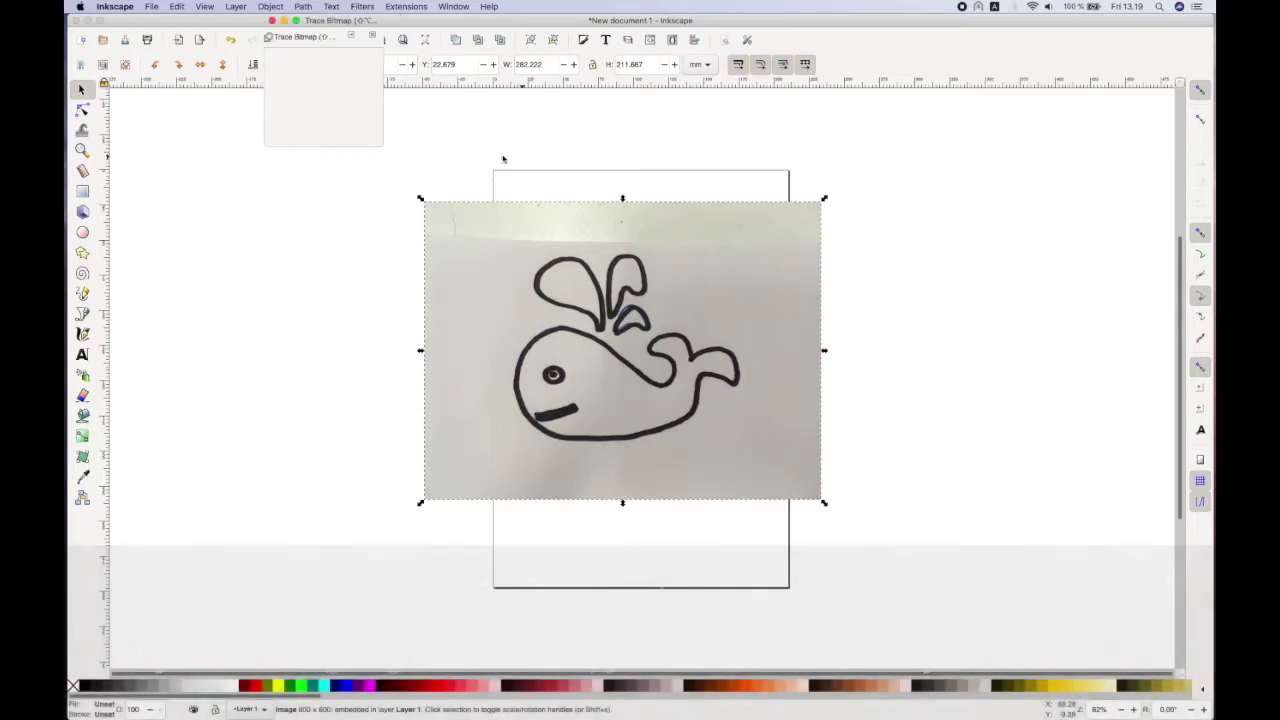
click(466, 236)
click(347, 140)
click(466, 236)
click(347, 140)
click(462, 237)
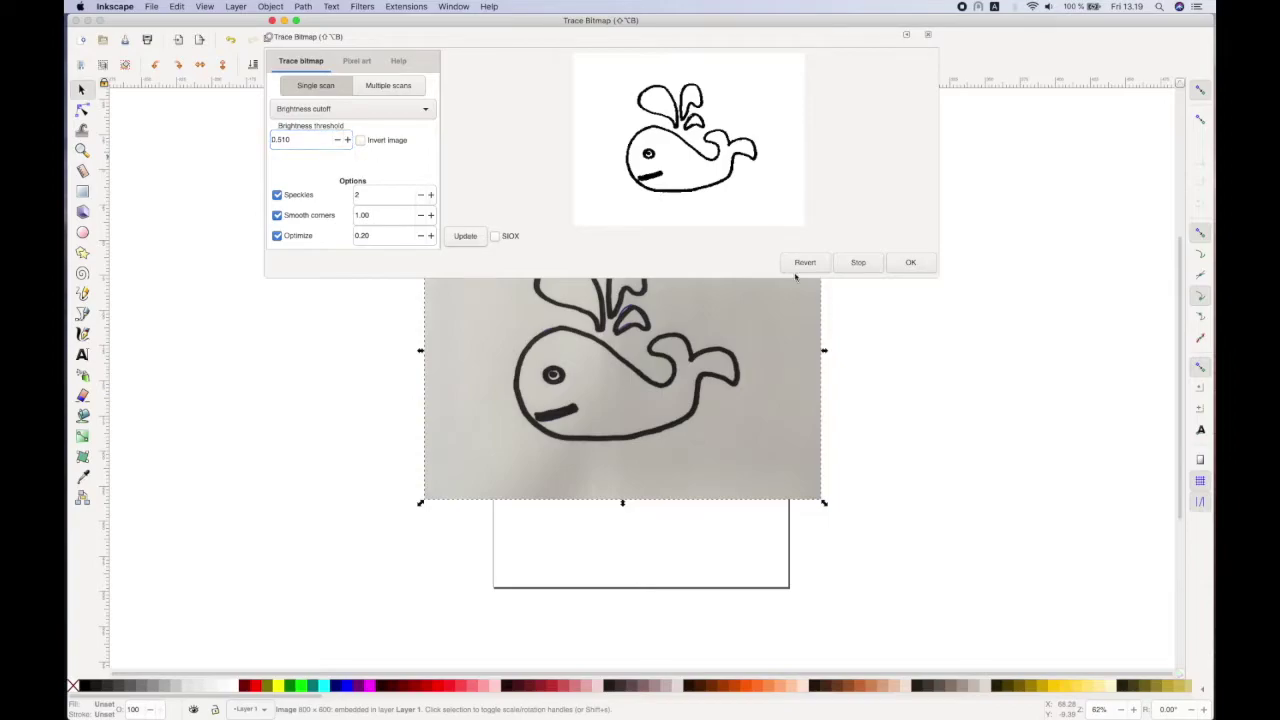
click(910, 263)
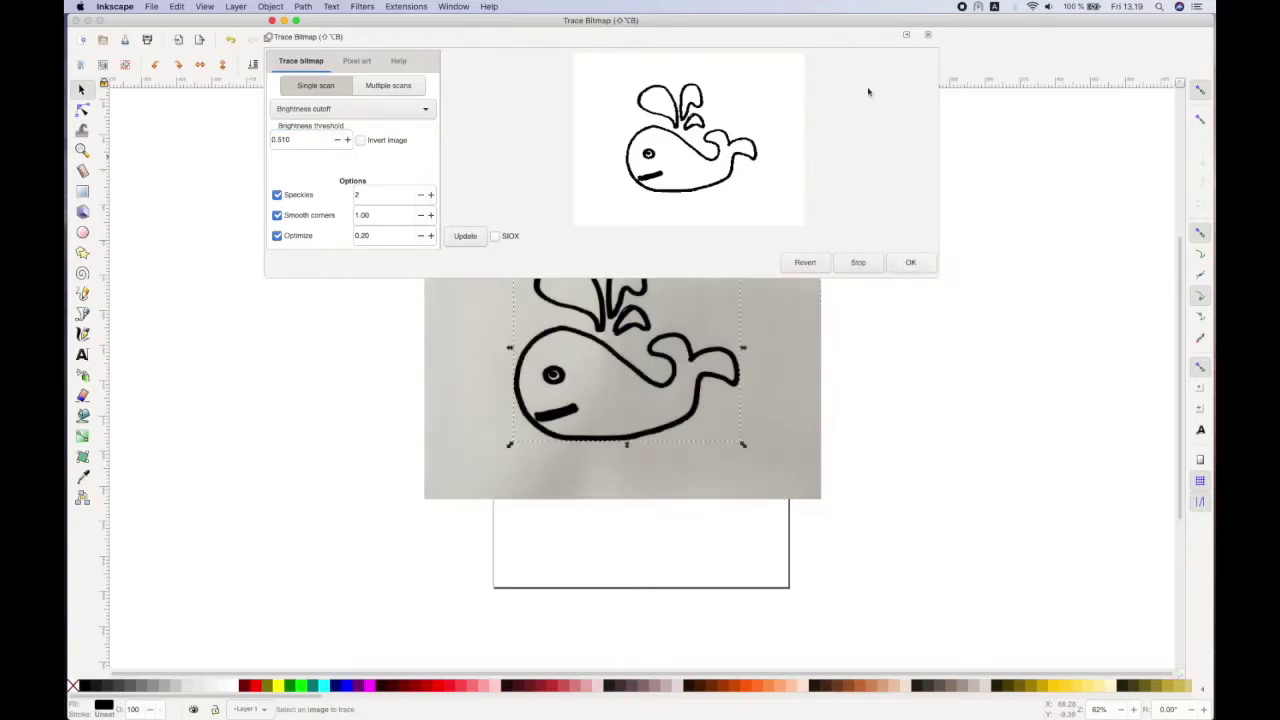
click(928, 35)
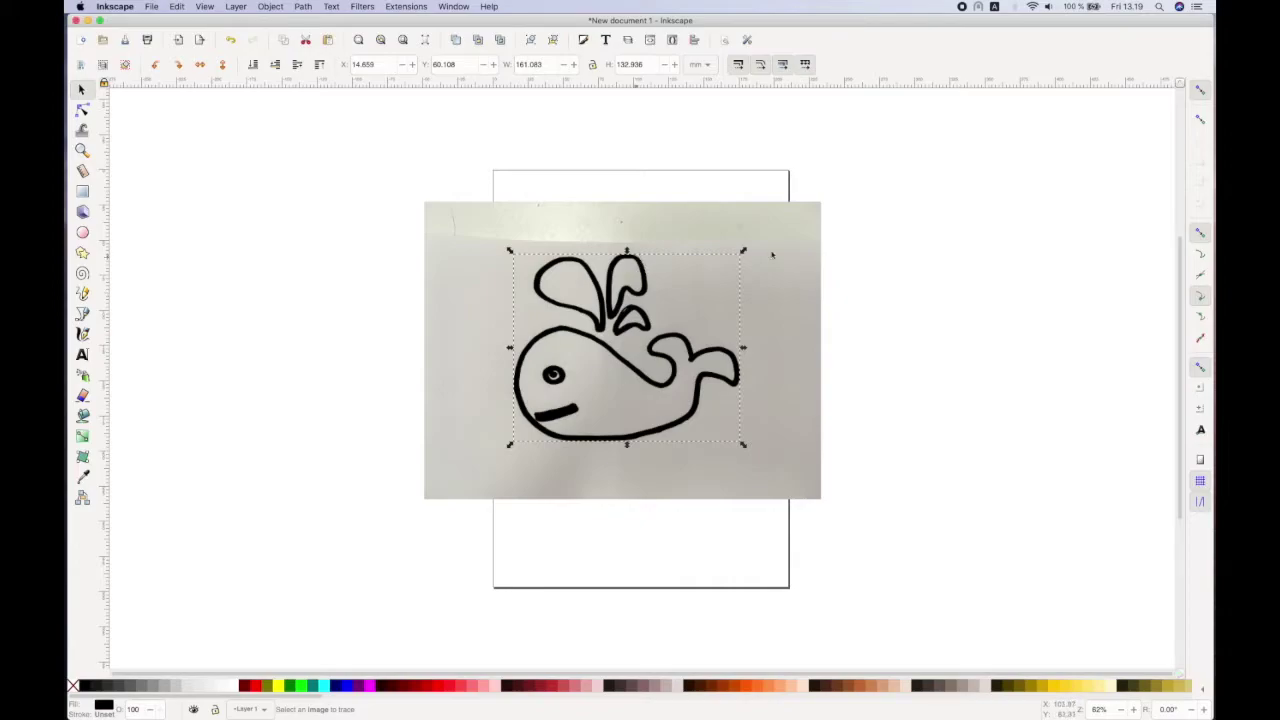
- Move the original photo off the traced whale and delete it
drag(737, 250, 938, 263)
mouse_move(836, 310)
mouse_down()
mouse_move(1043, 300)
mouse_move(1032, 305)
mouse_up()
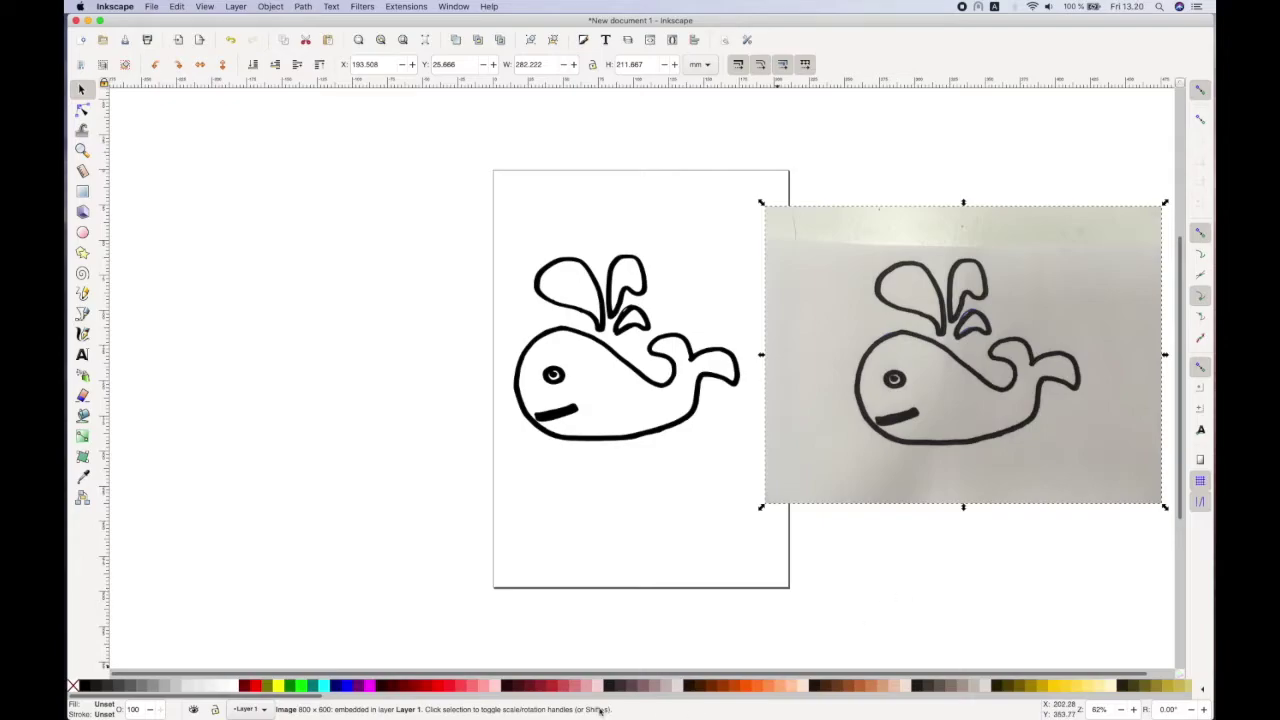
click(628, 439)
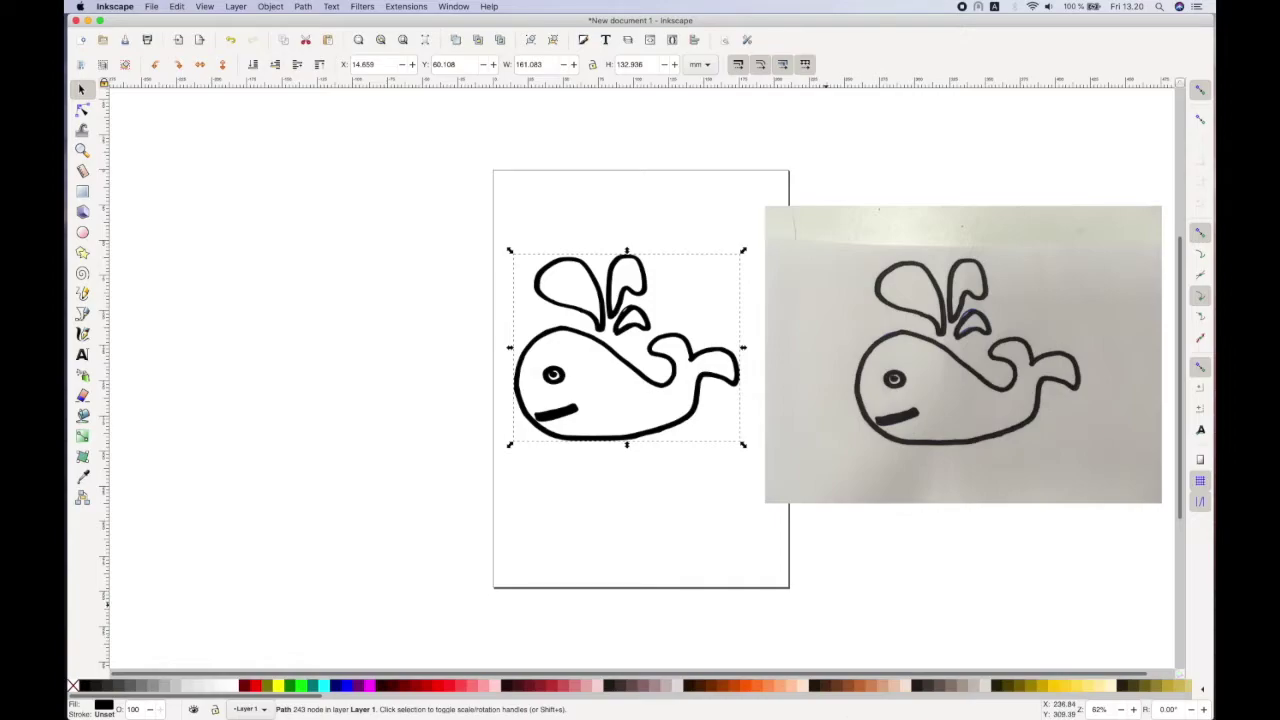
click(852, 422)
key(Delete)
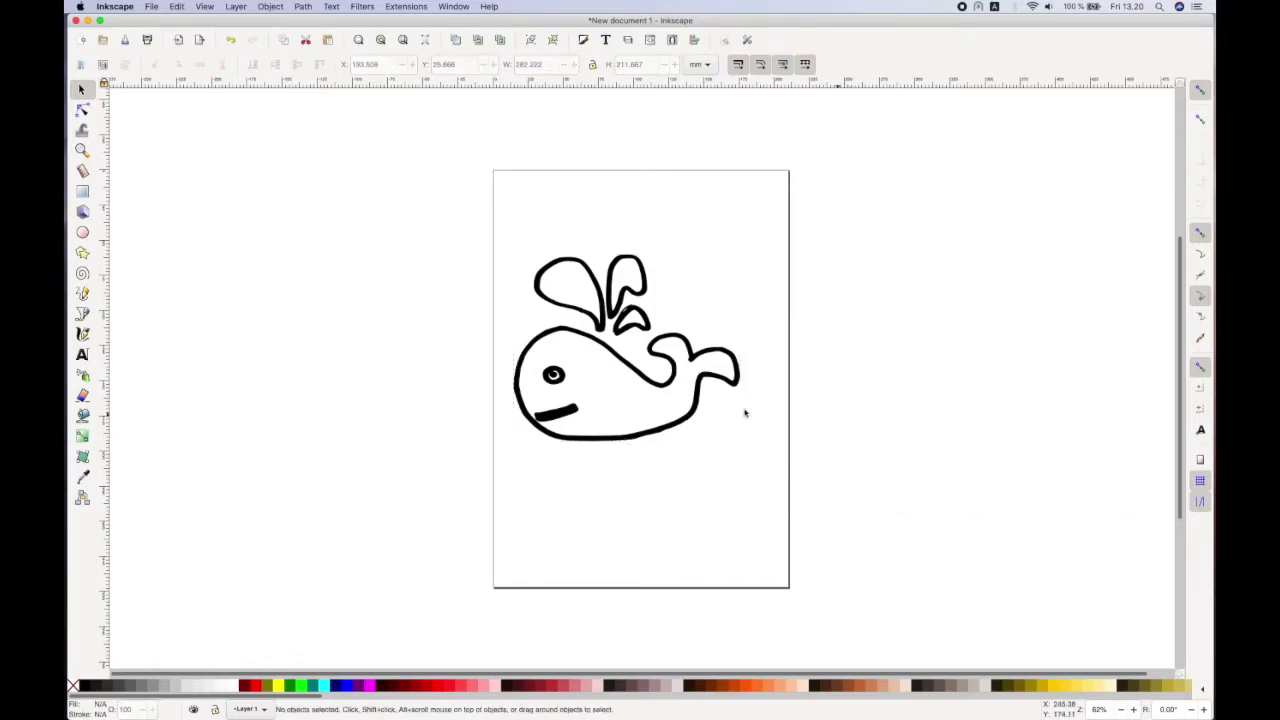
- Apply Path > Simplify to the traced whale path
click(708, 413)
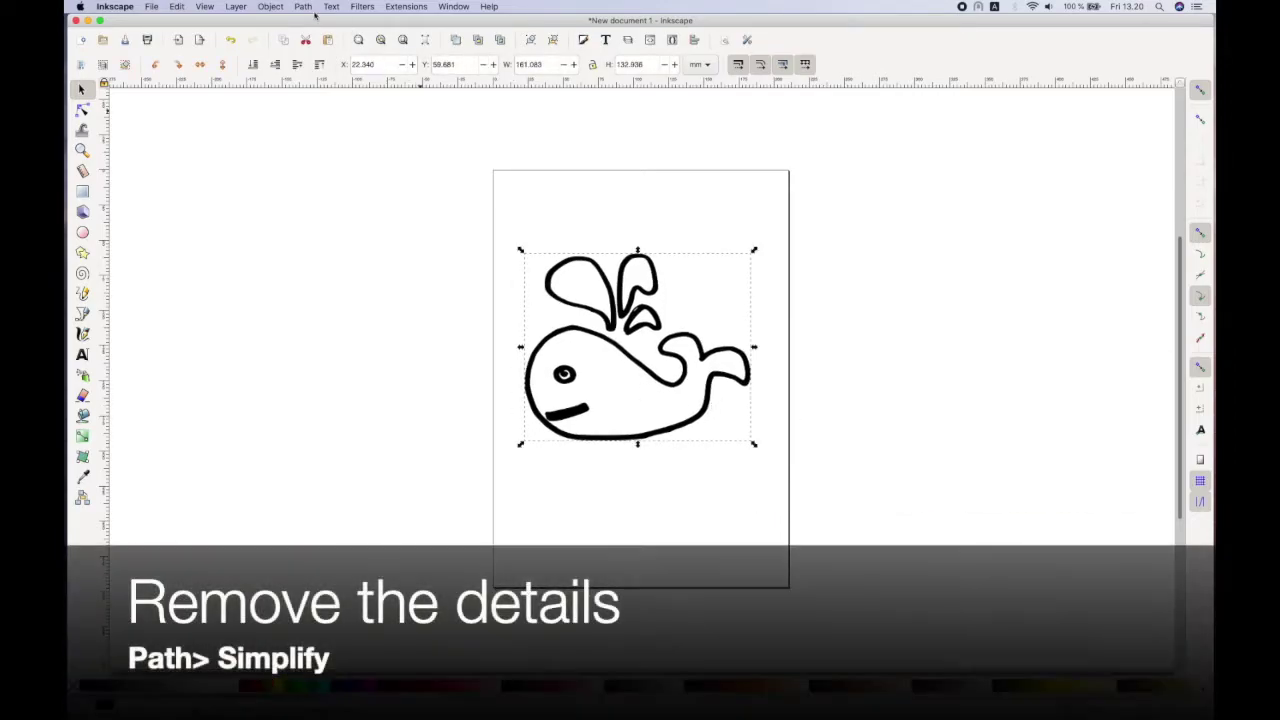
click(302, 6)
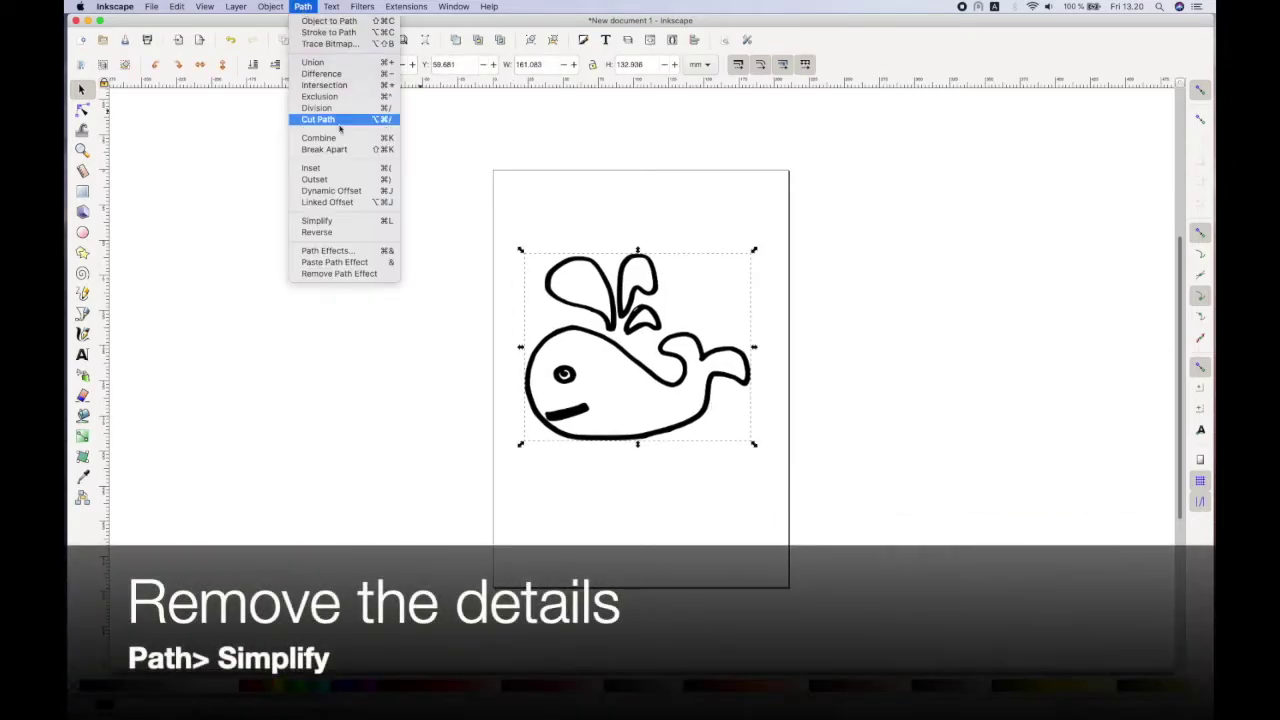
click(353, 221)
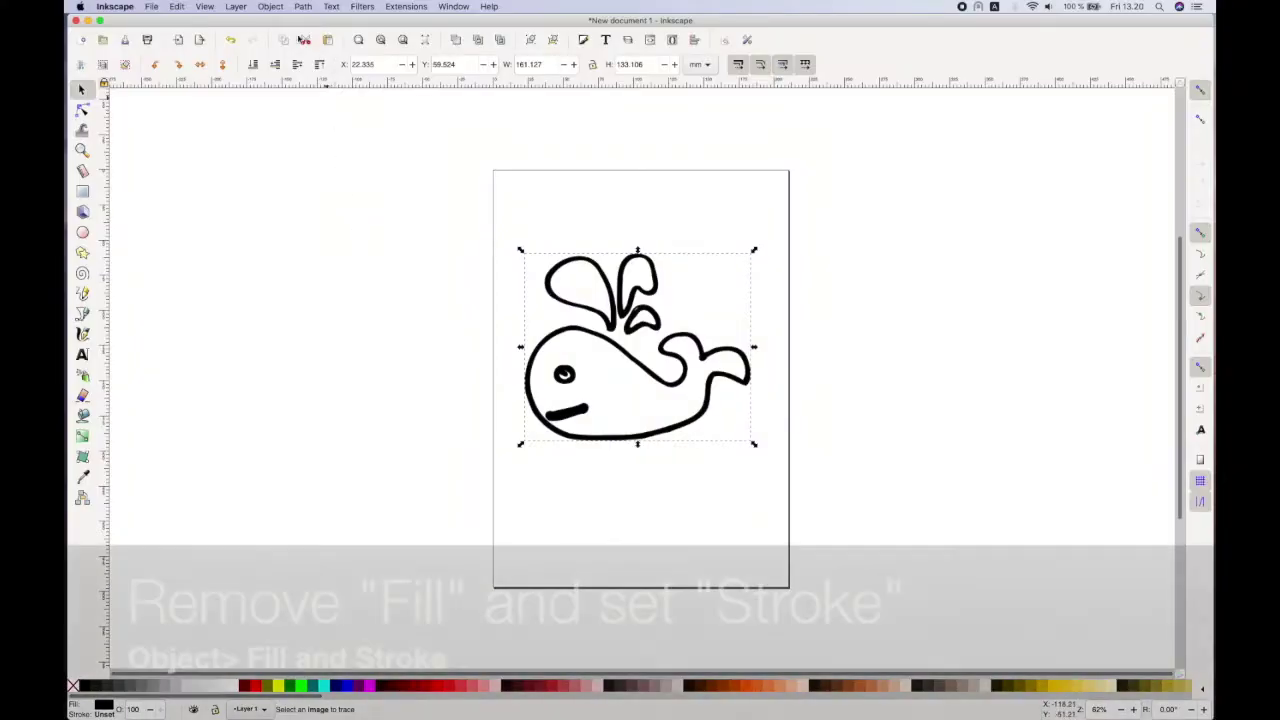
- Set the whale to no fill with a flat black stroke in Fill and Stroke
click(276, 8)
click(283, 41)
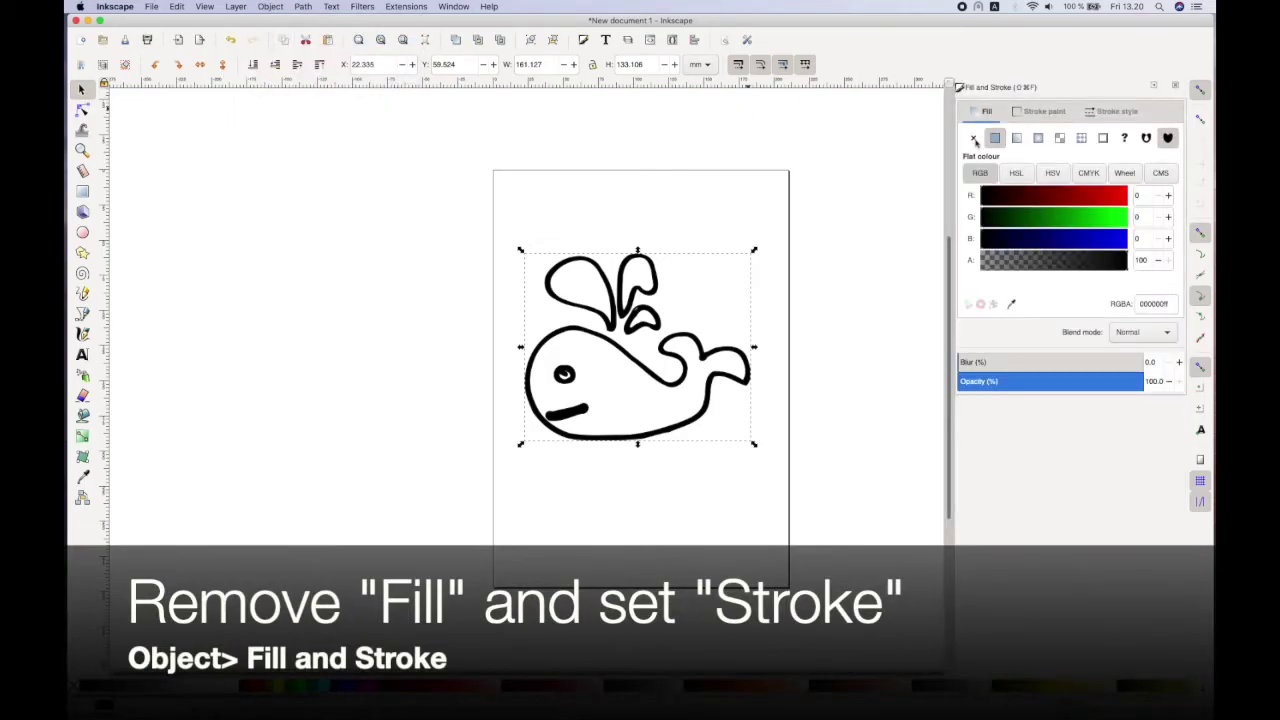
click(974, 139)
click(1040, 111)
click(995, 138)
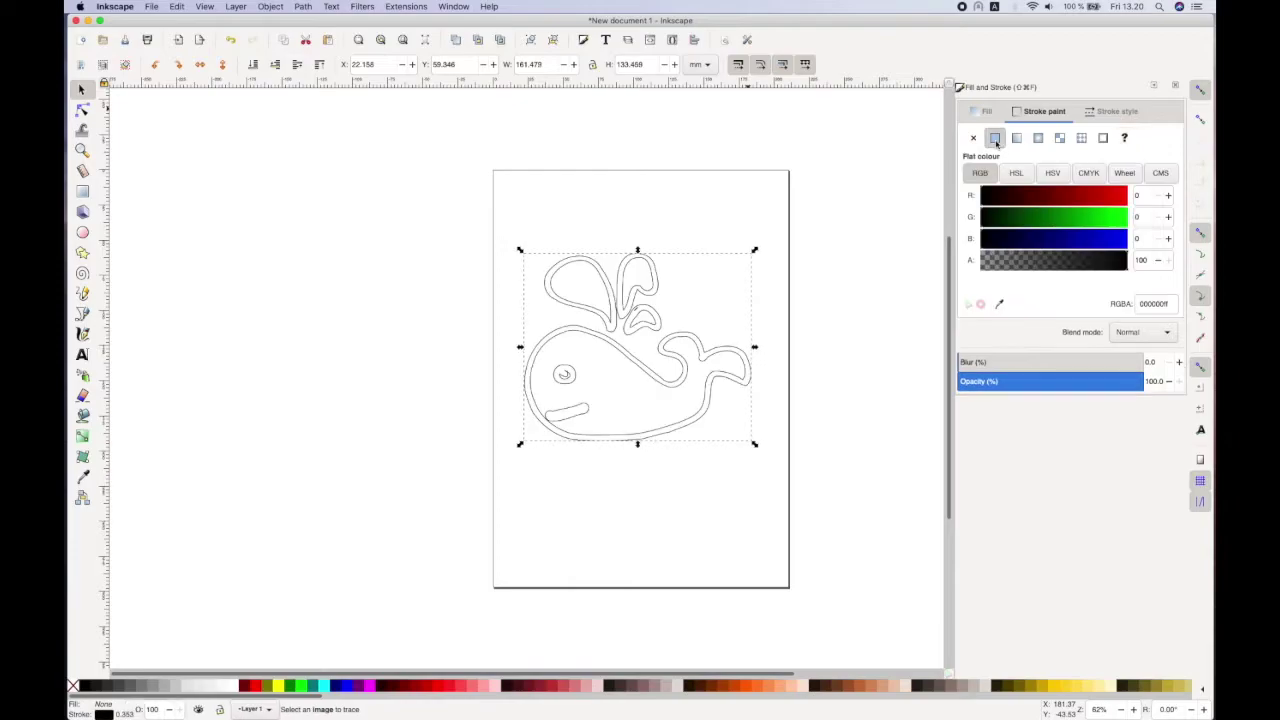
click(1176, 88)
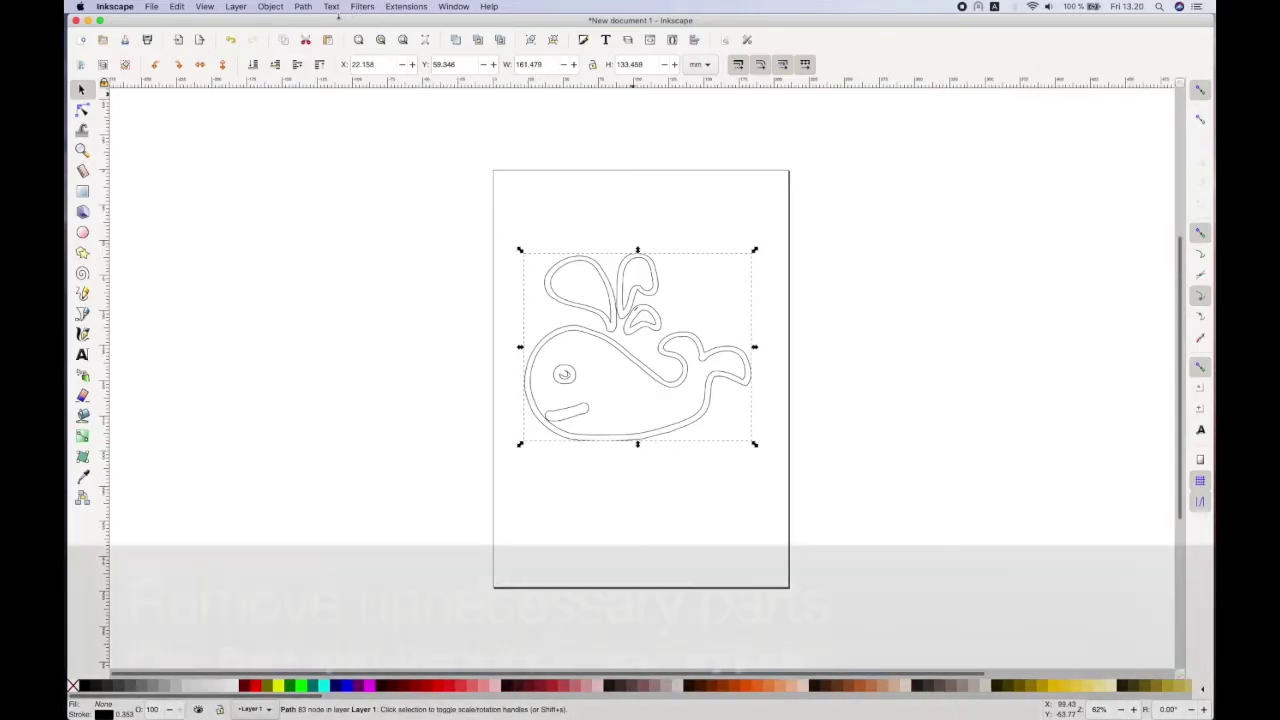
- Break the whale path apart into separate pieces, keeping the eye's inner swirl
click(301, 7)
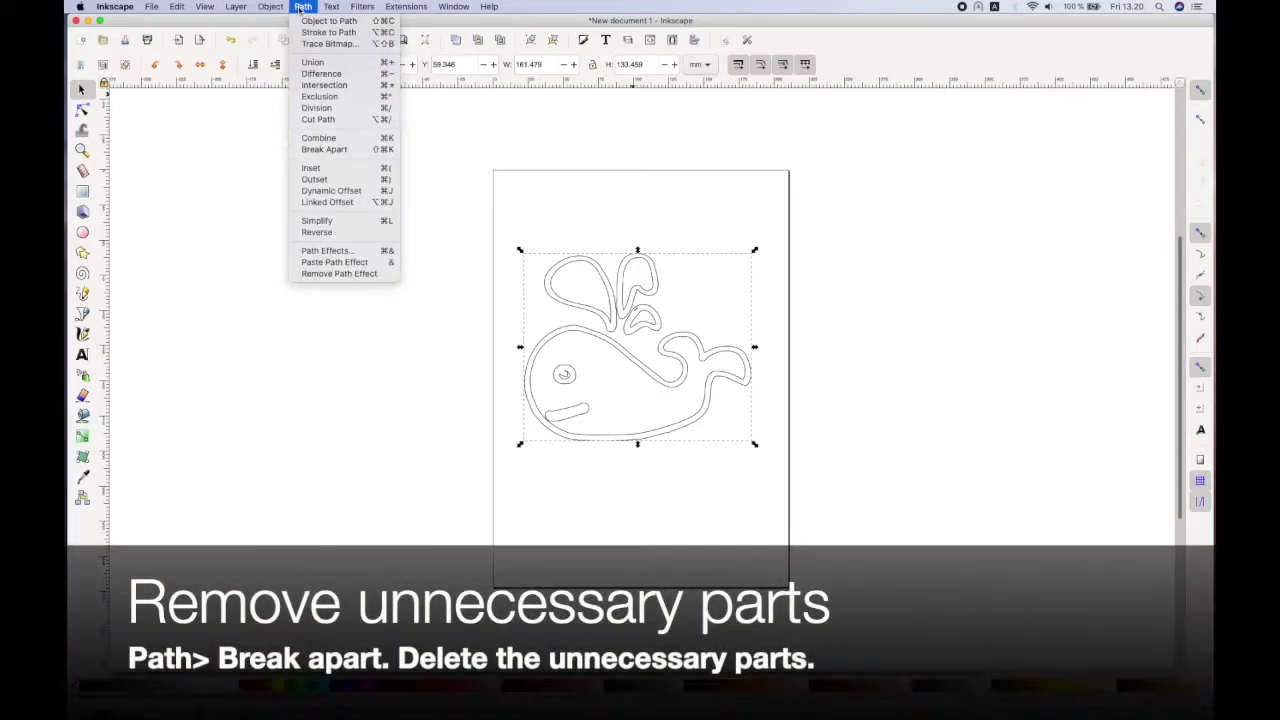
click(365, 150)
click(368, 175)
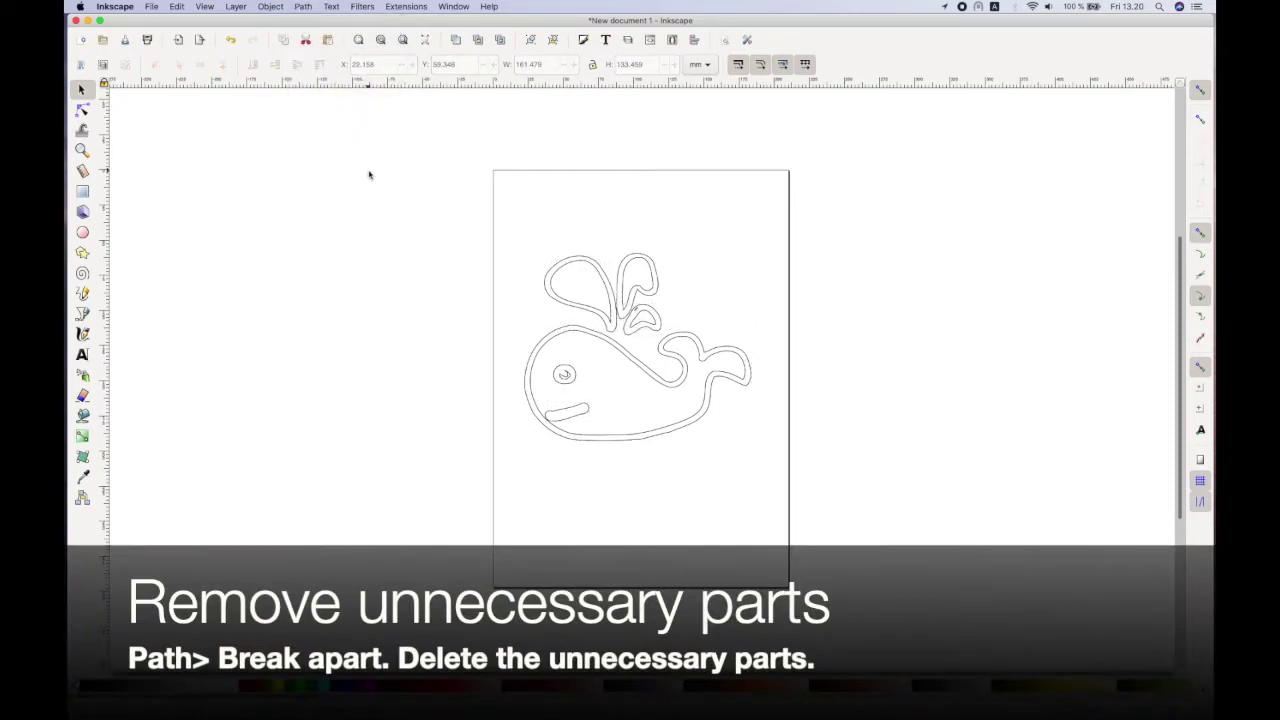
click(566, 374)
key(Delete)
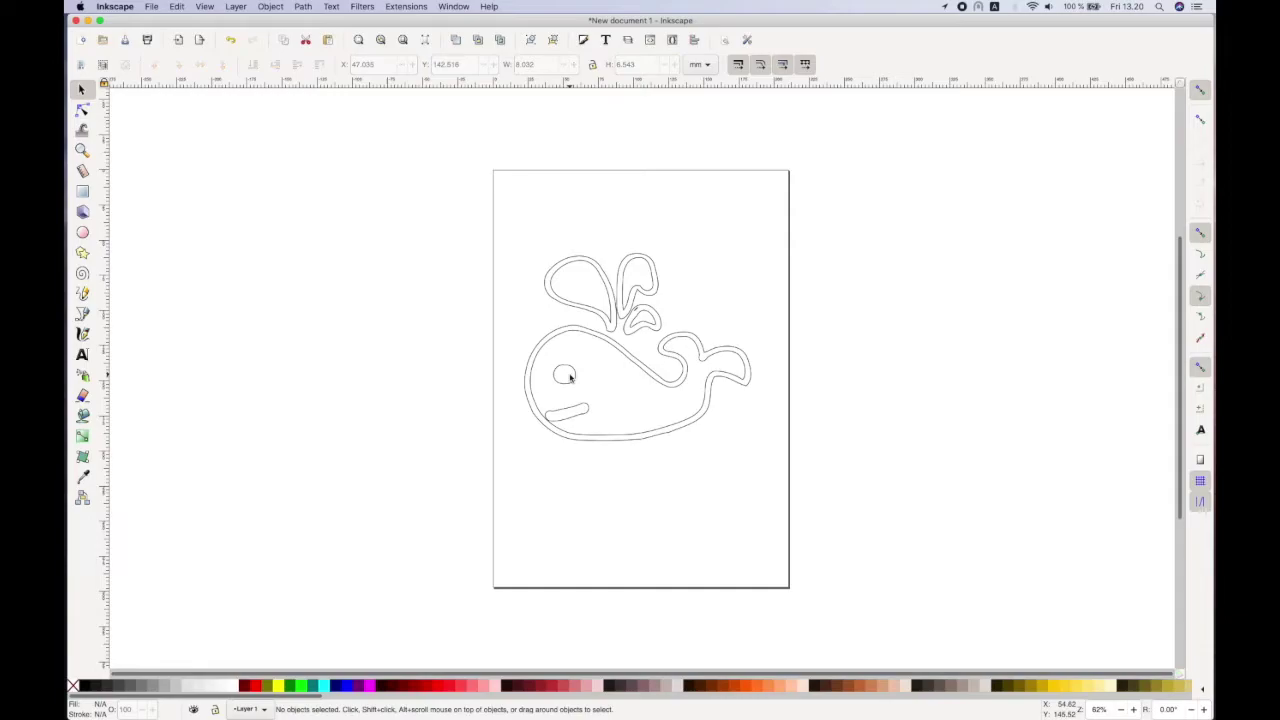
key(ctrl+z)
- Delete the inner duplicate outlines of the body and both splashes, plus the small stray splash path
click(573, 338)
key(Delete)
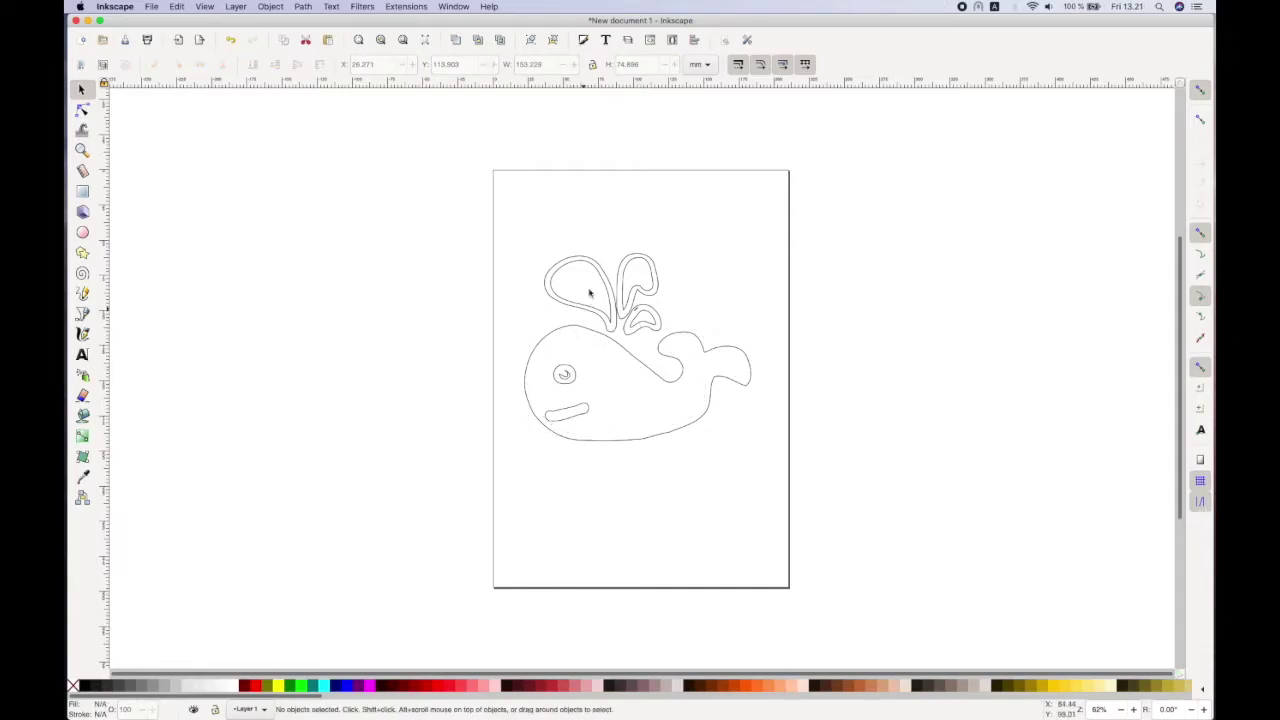
click(603, 282)
key(Delete)
click(653, 268)
key(Delete)
key(ctrl+z)
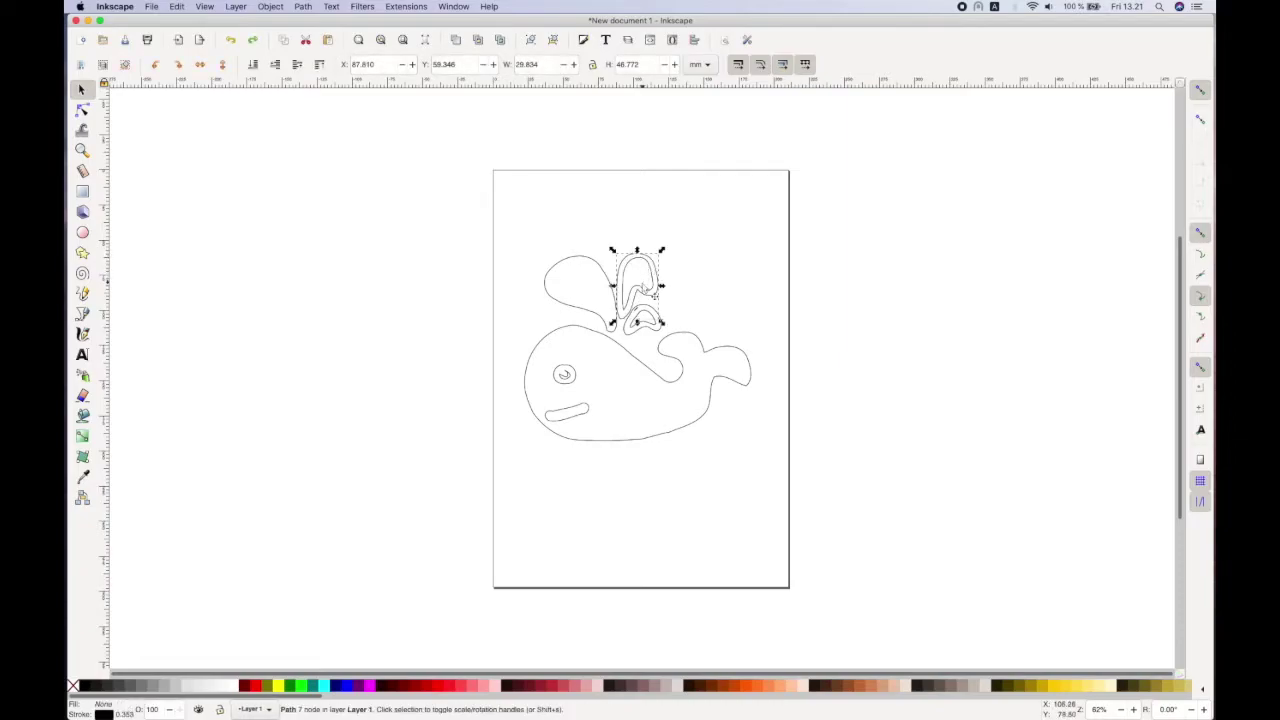
key(Delete)
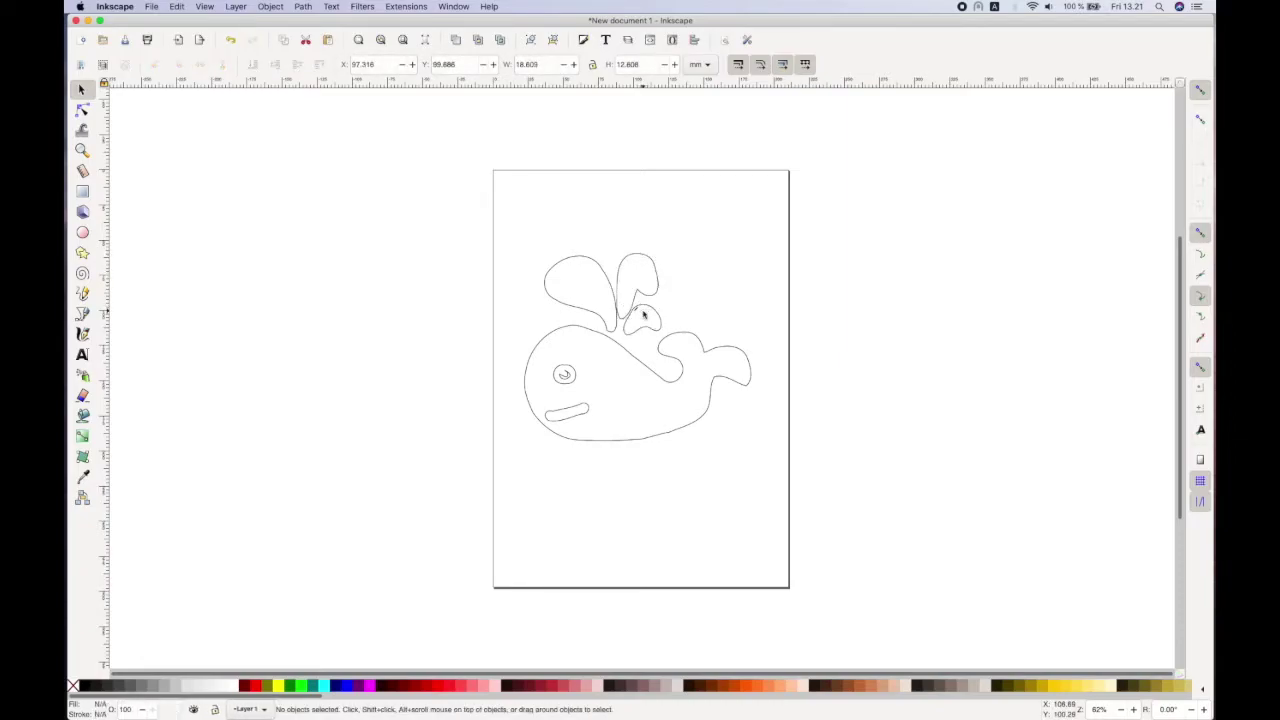
click(638, 315)
key(Delete)
key(plus)
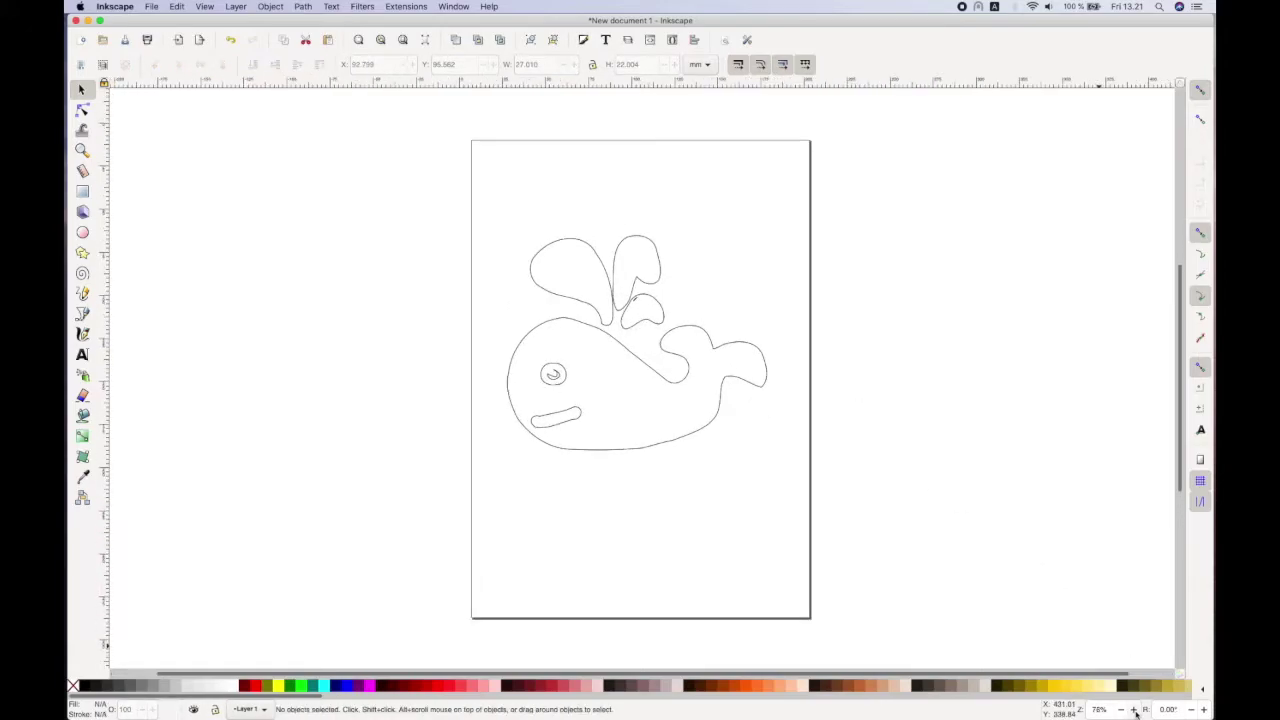
- Inspect the small splash droplet's nodes and select the tiny leftover path over the splash
click(636, 285)
key(n)
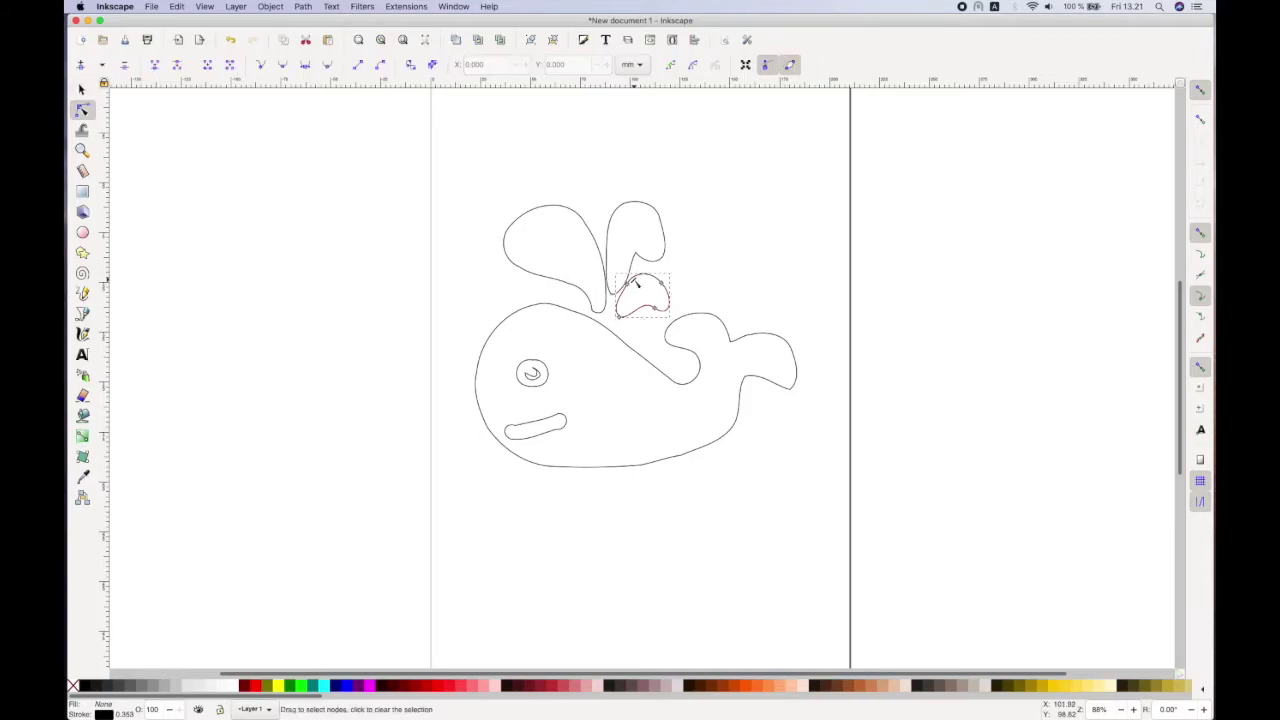
click(633, 285)
key(s)
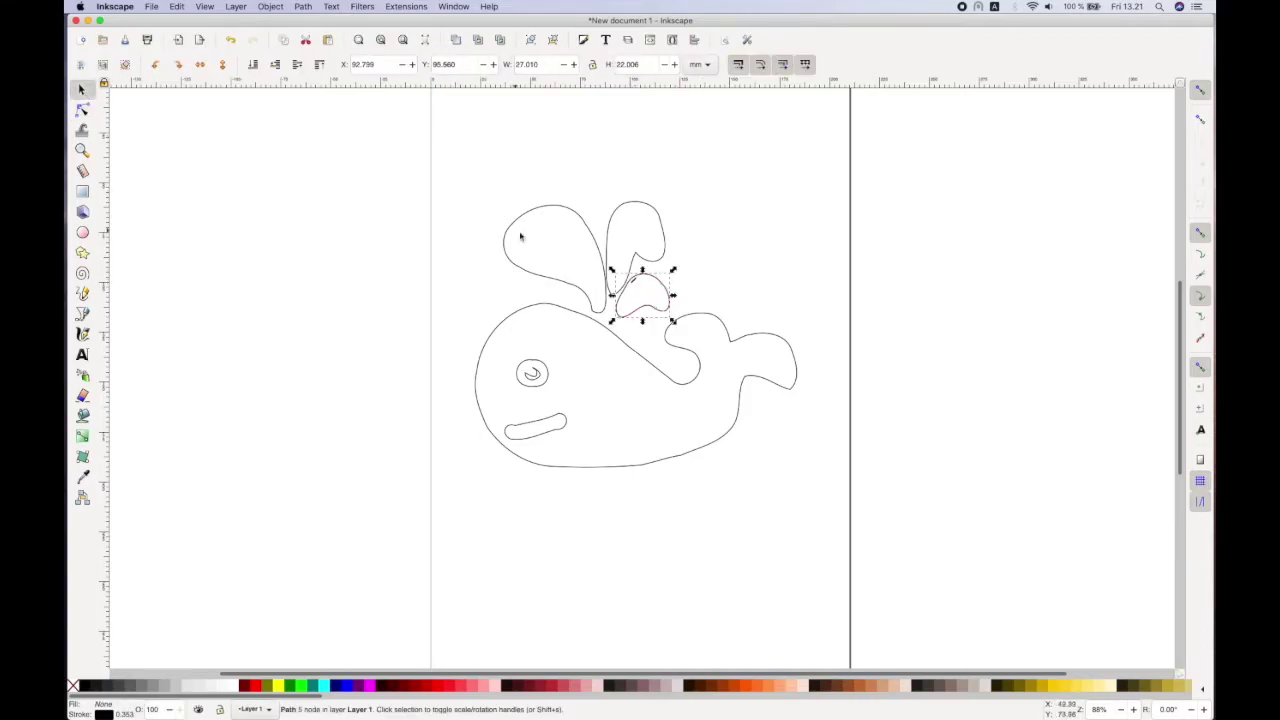
click(695, 295)
drag(701, 293, 580, 274)
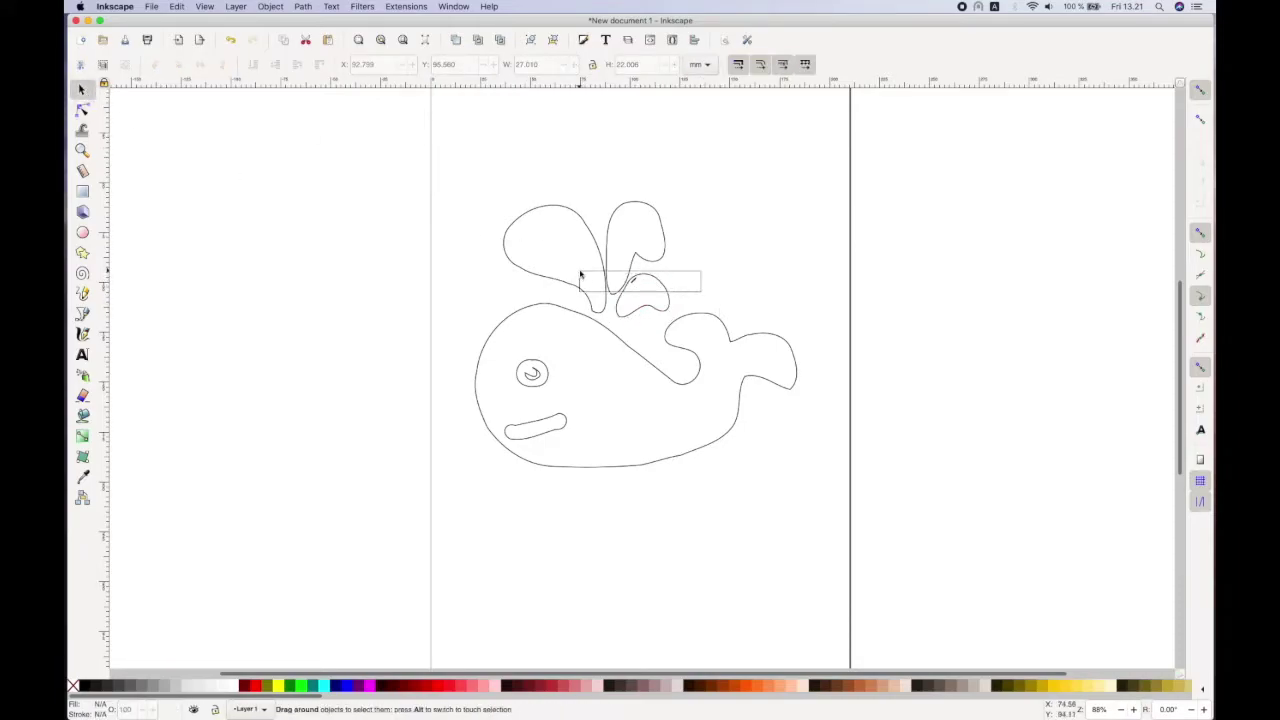
- Drag nodes on the eye's inner curl into a smoother loop with the Node tool
click(547, 382)
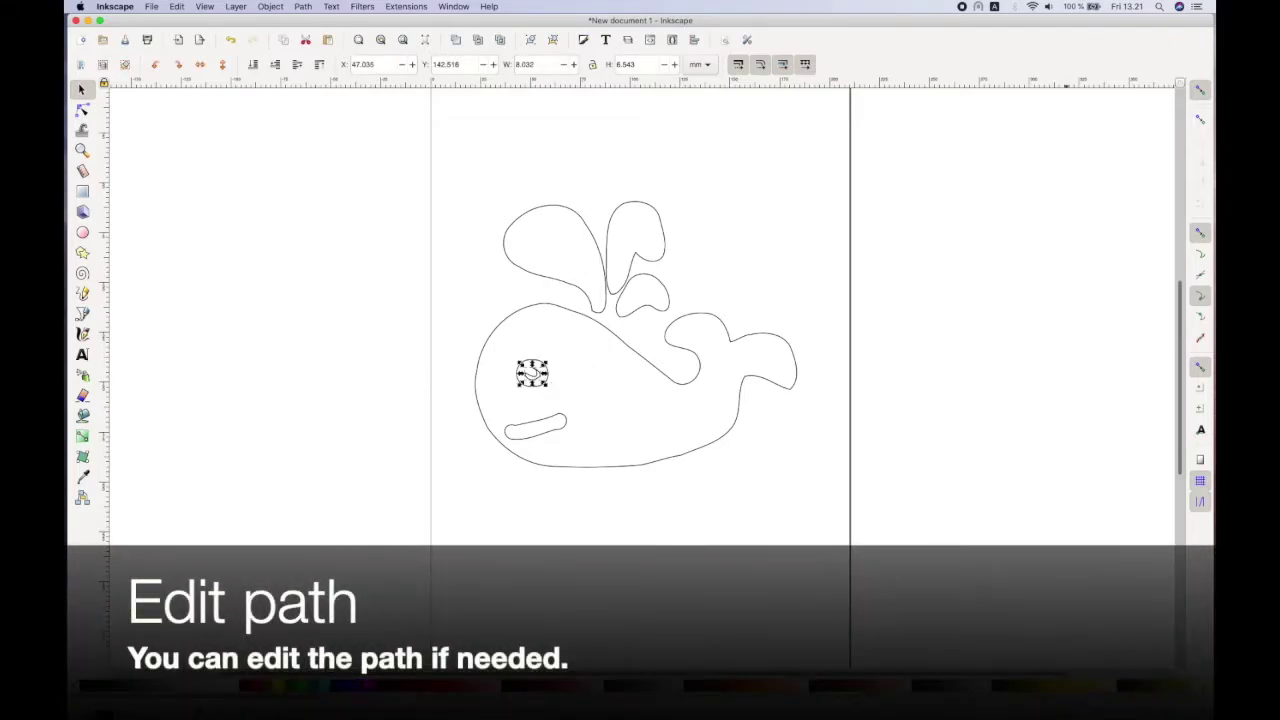
scroll(737, 571, up, 3)
scroll(737, 570, left, 2)
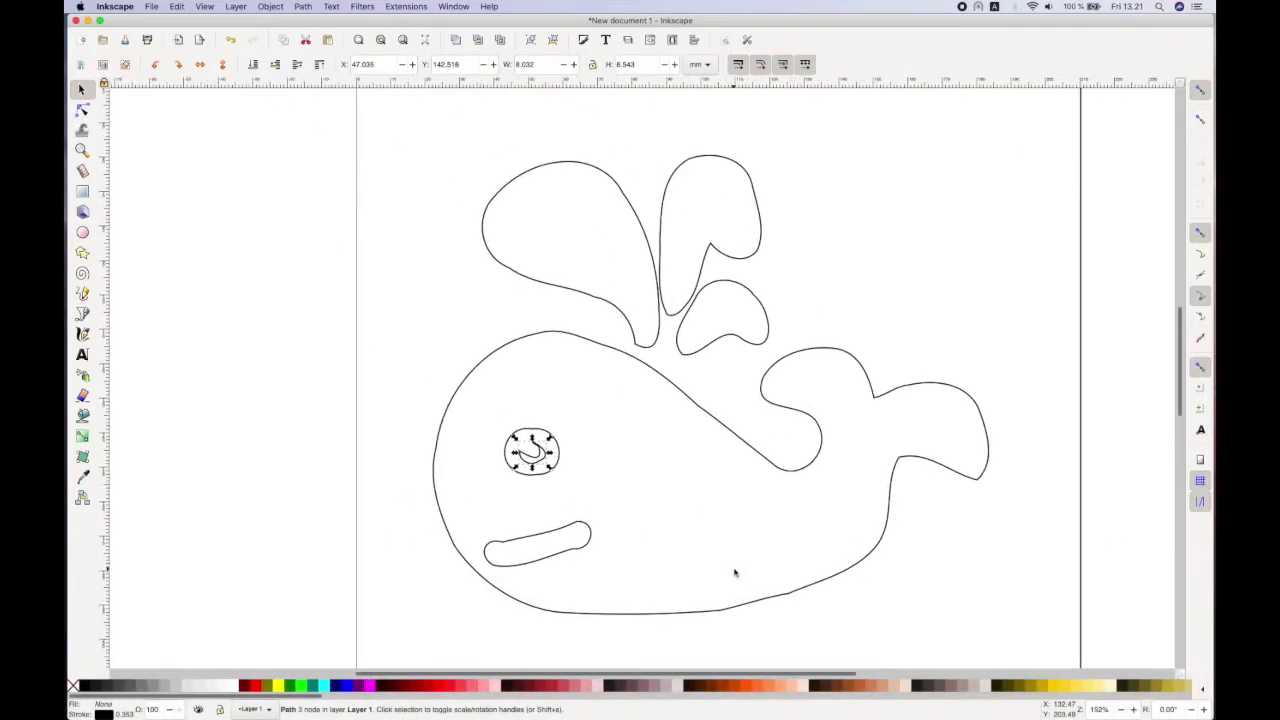
click(82, 110)
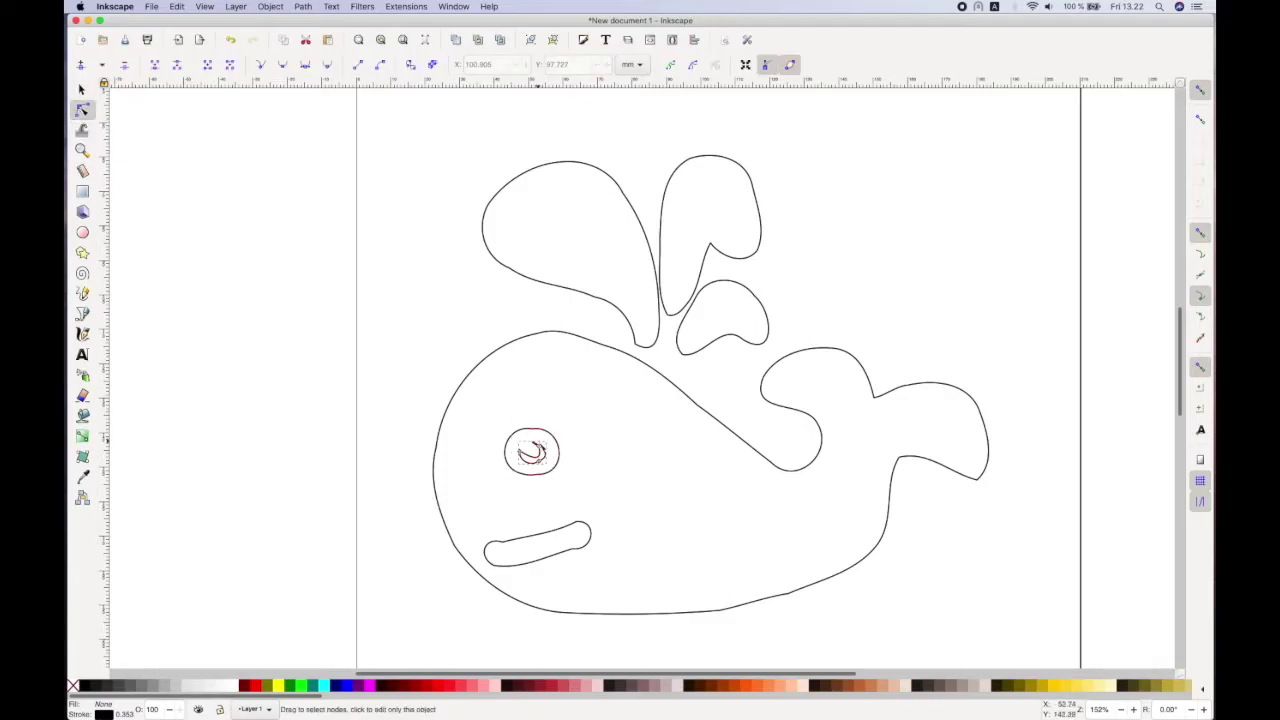
click(536, 451)
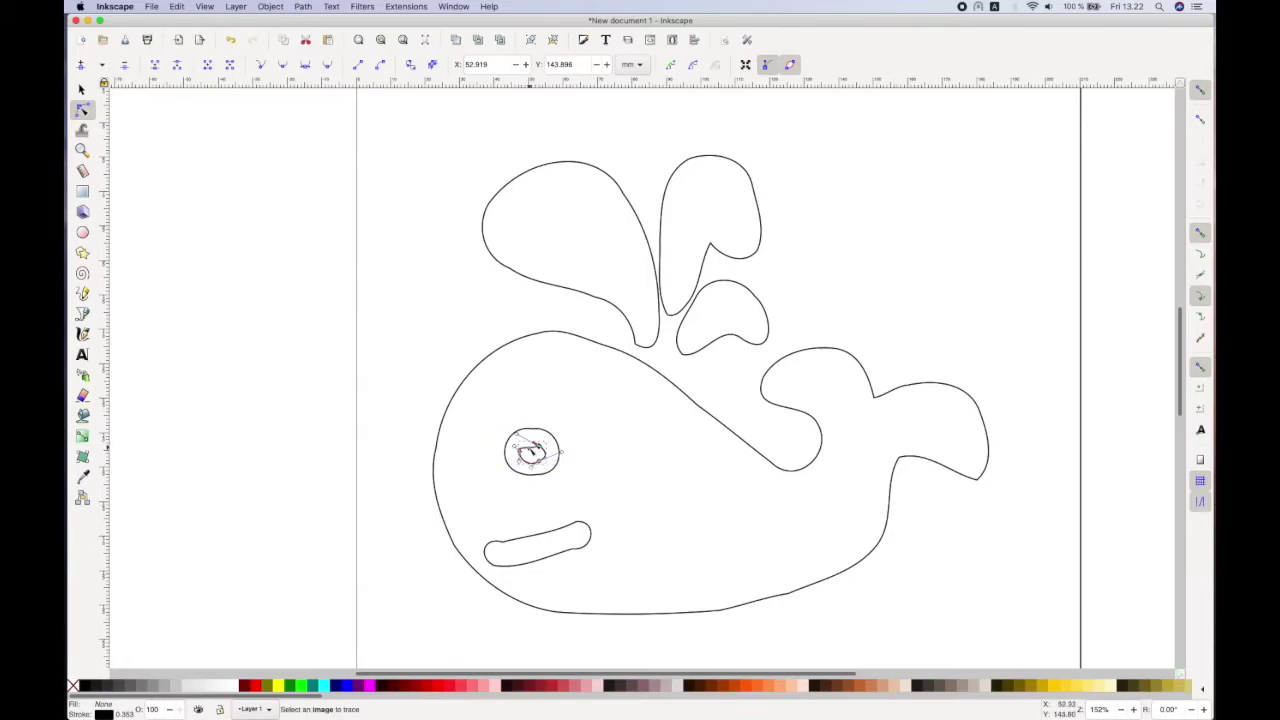
drag(537, 449, 528, 443)
mouse_move(532, 444)
mouse_down()
mouse_move(517, 442)
mouse_move(557, 448)
mouse_up()
click(82, 89)
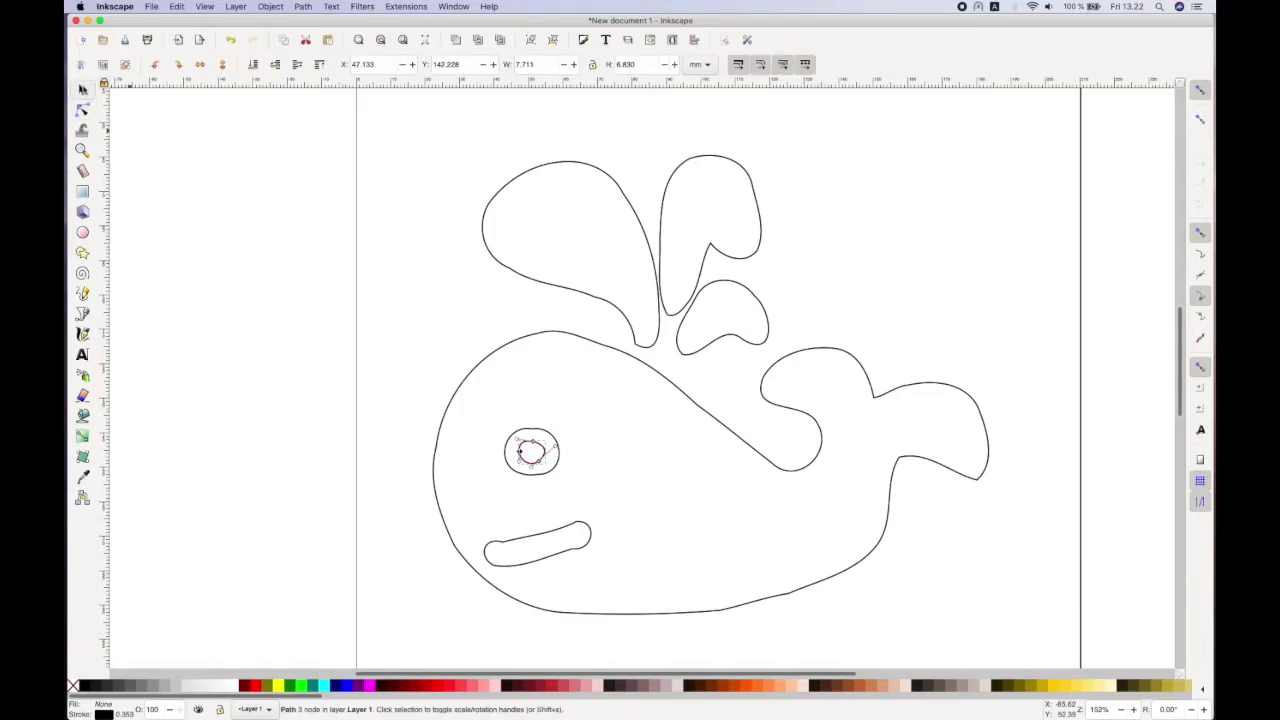
click(227, 230)
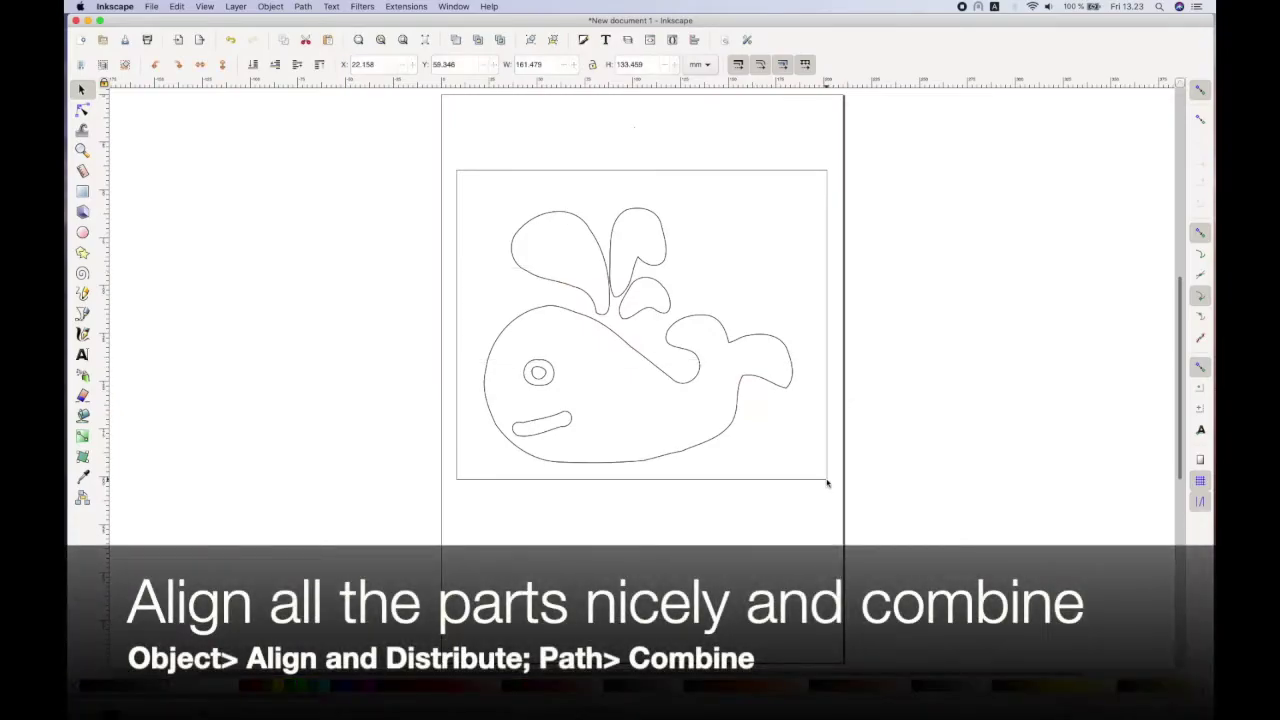
- Combine all the whale's parts into a single path
drag(457, 171, 829, 482)
click(303, 6)
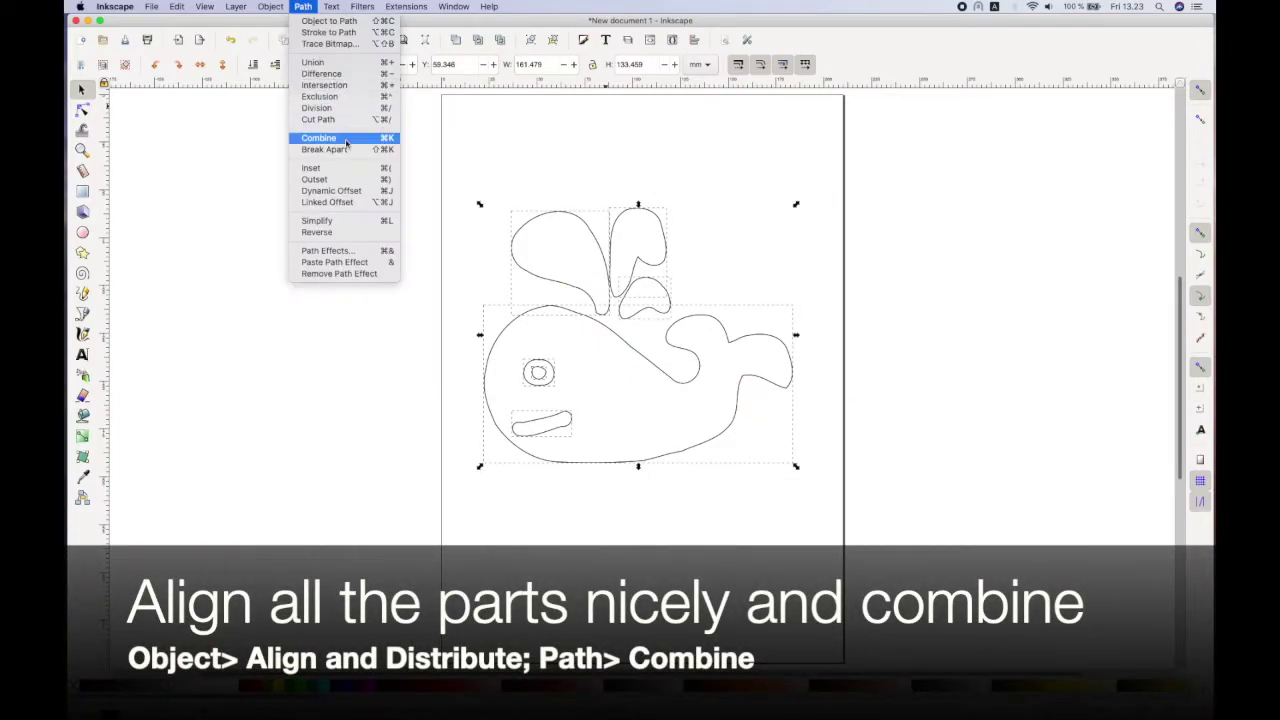
click(341, 139)
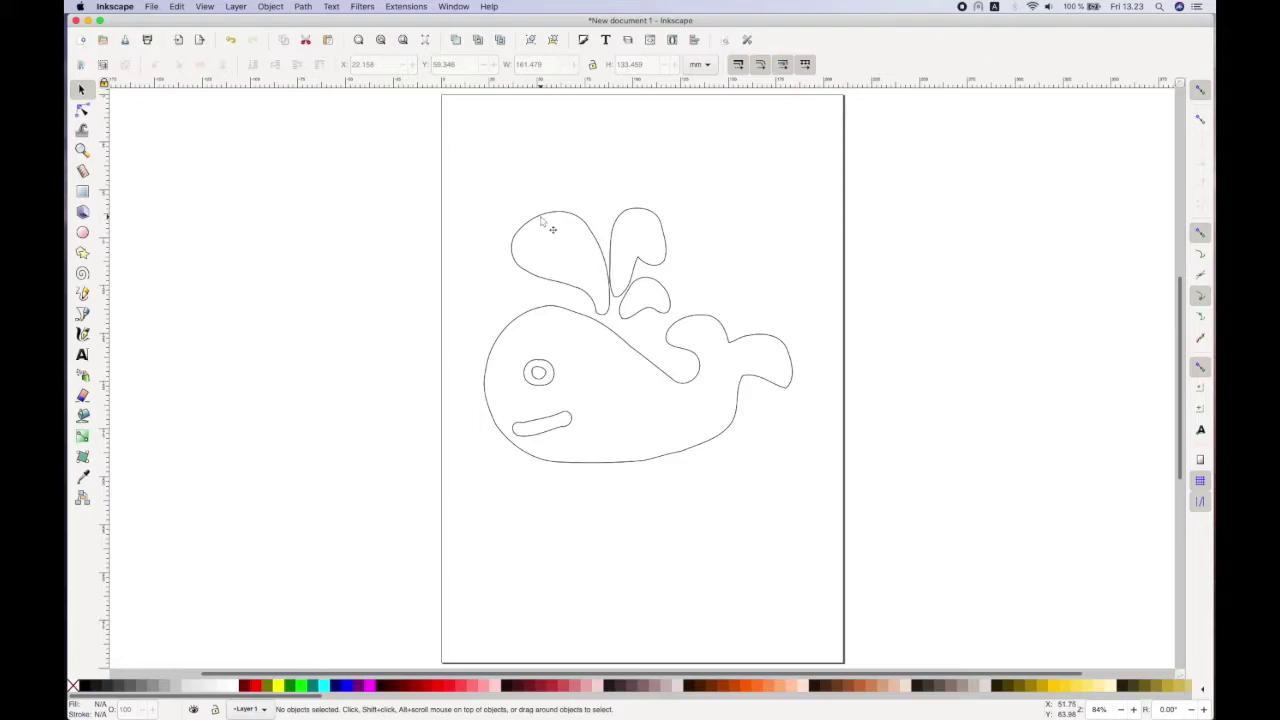
- Scale the whale proportionally to 80 mm wide with the ratio locked
double_click(538, 63)
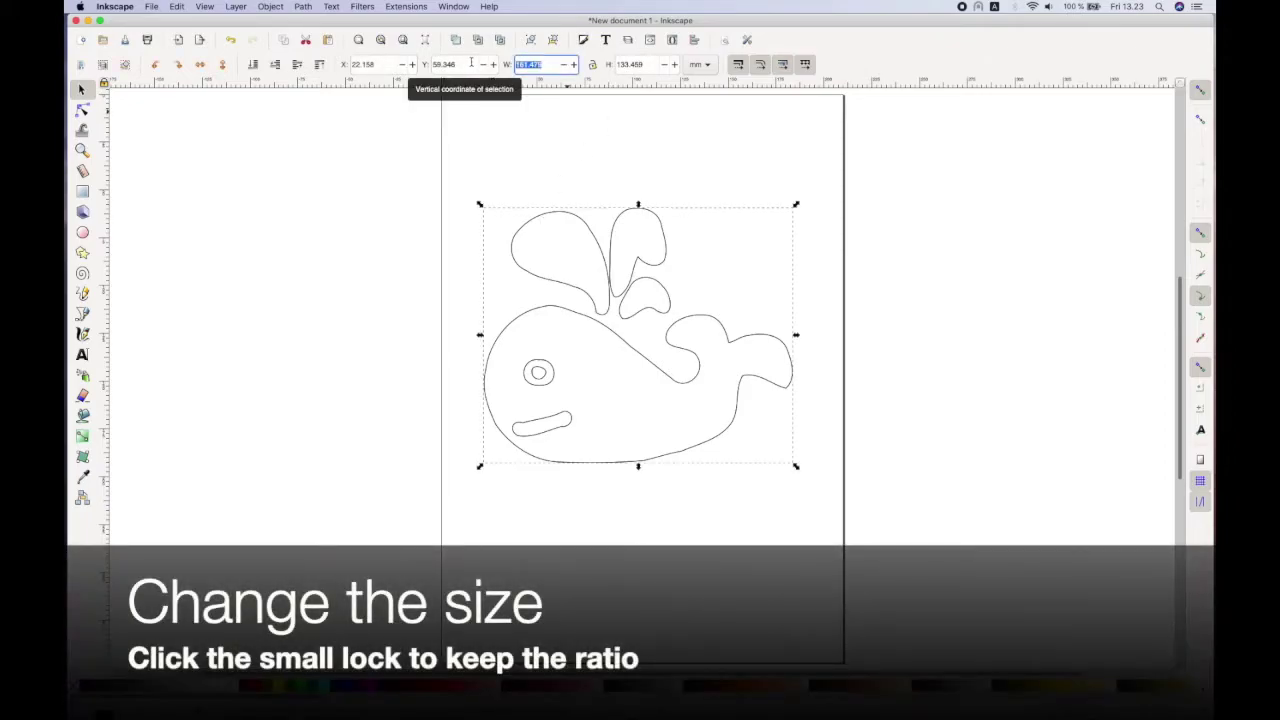
click(592, 64)
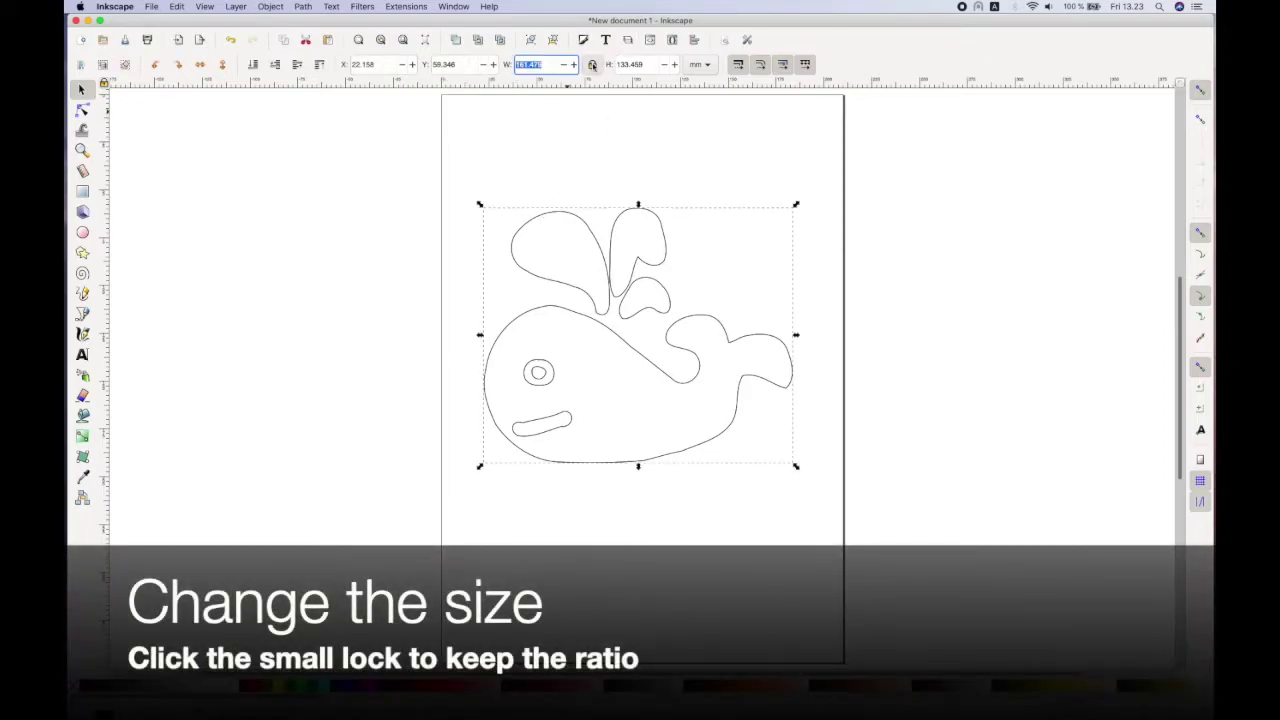
text(80)
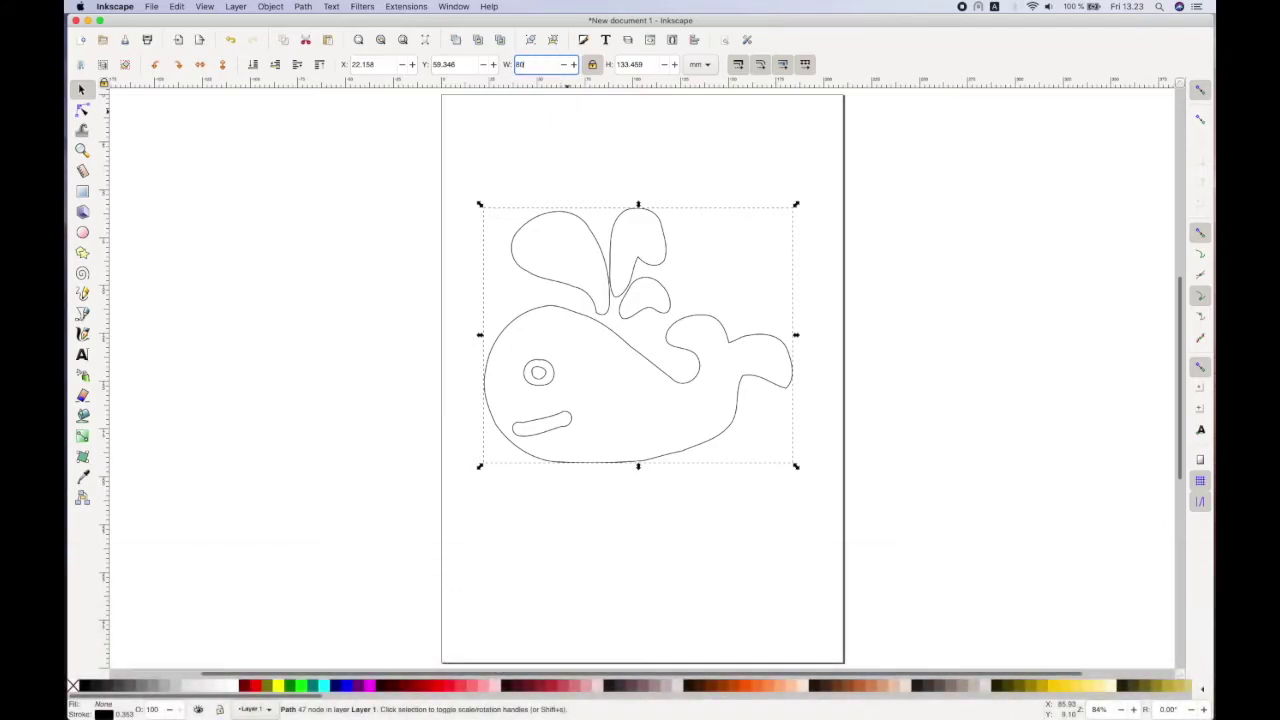
key(Return)
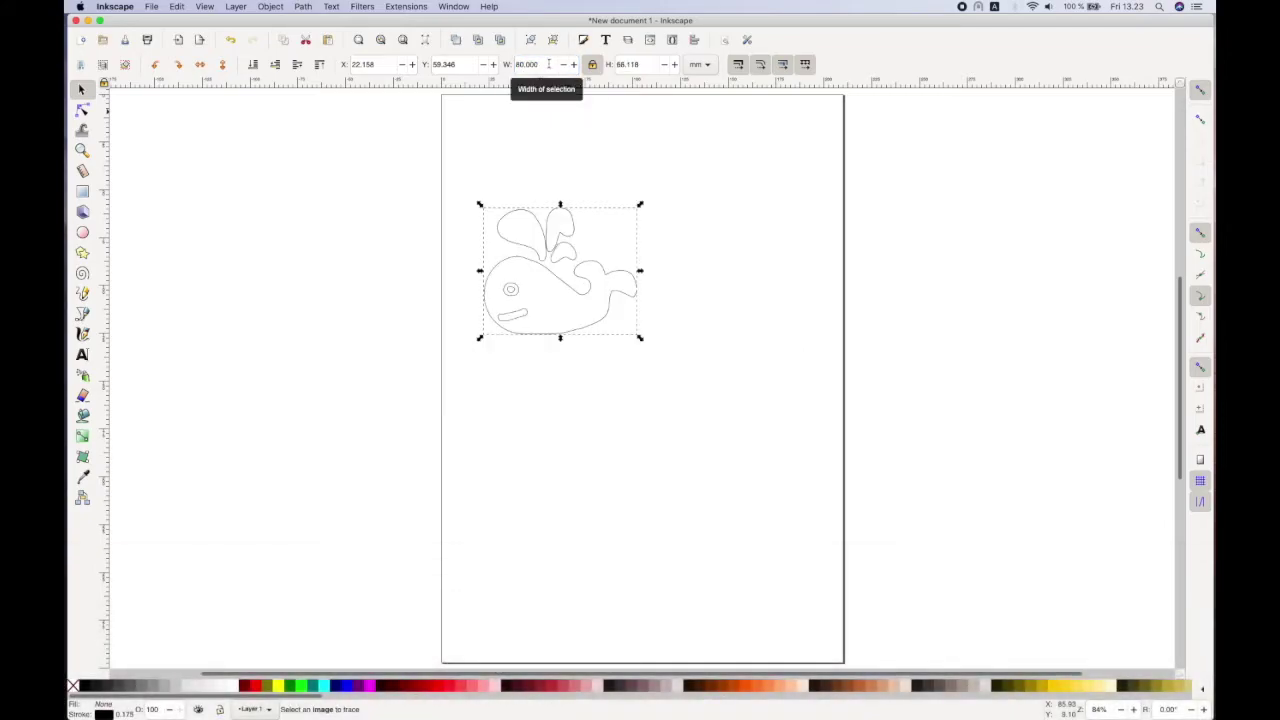
scroll(686, 257, left, 2)
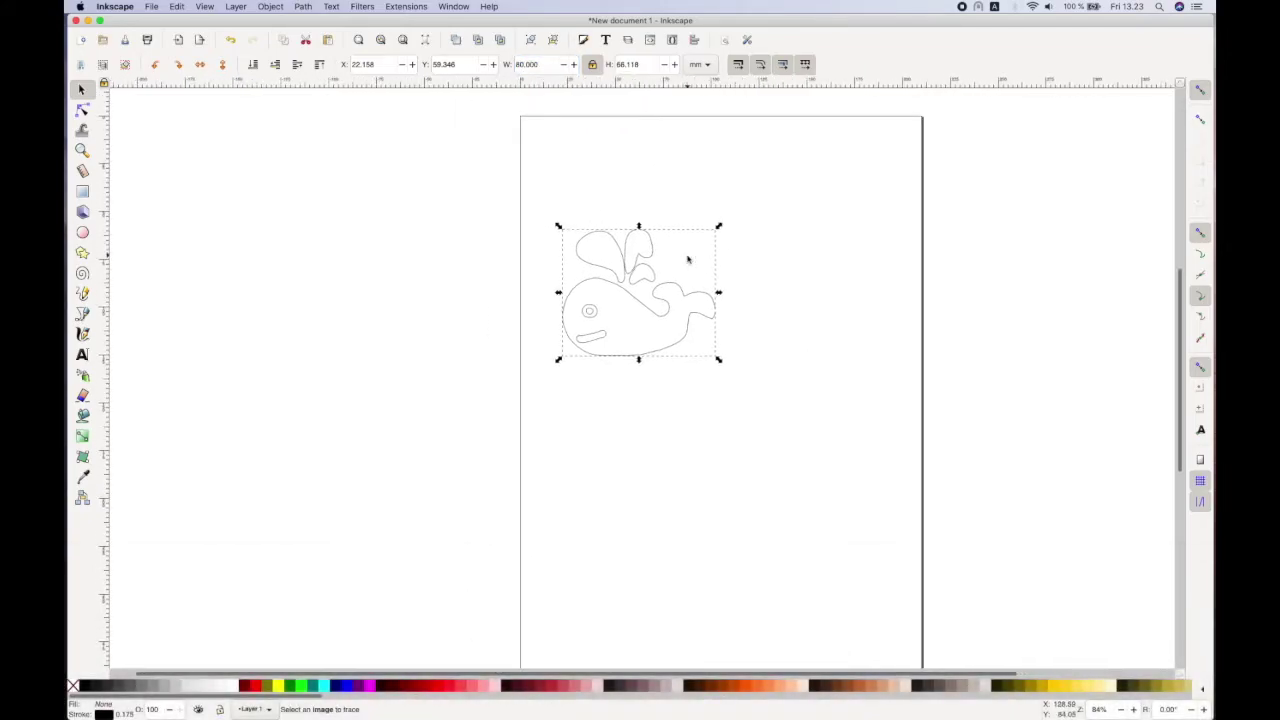
click(1135, 709)
click(1135, 709)
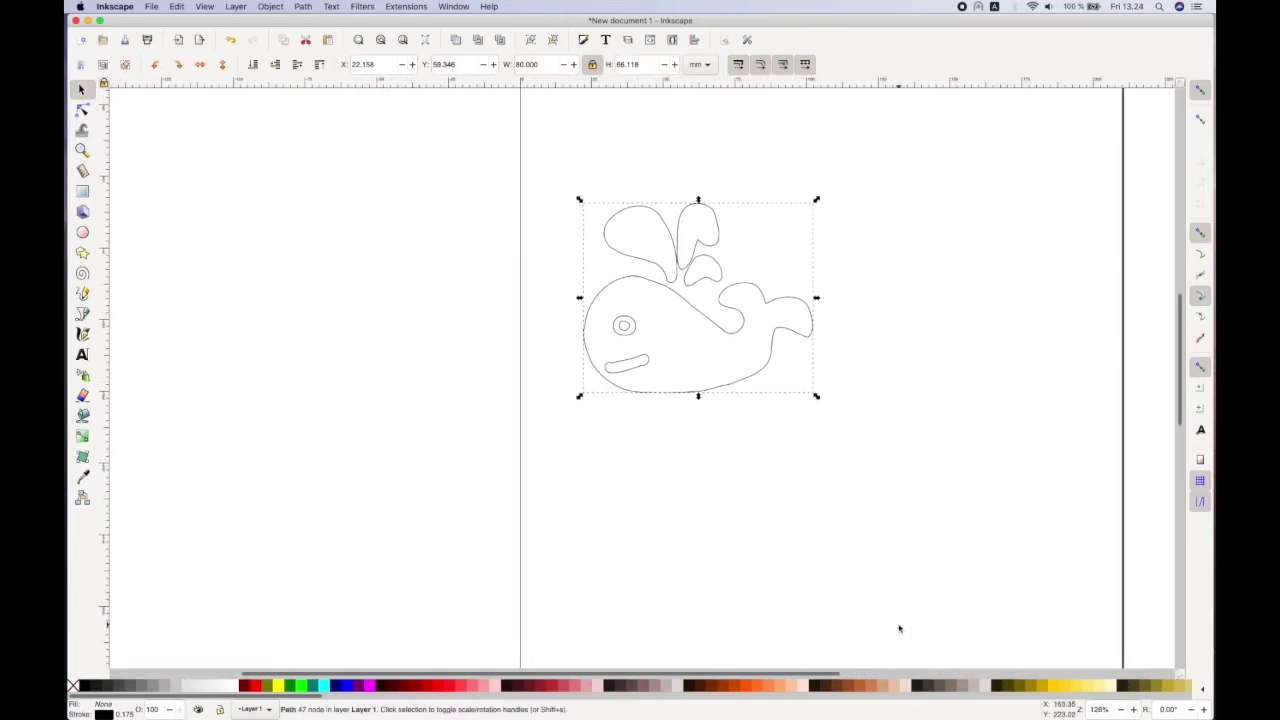
click(1135, 709)
click(810, 519)
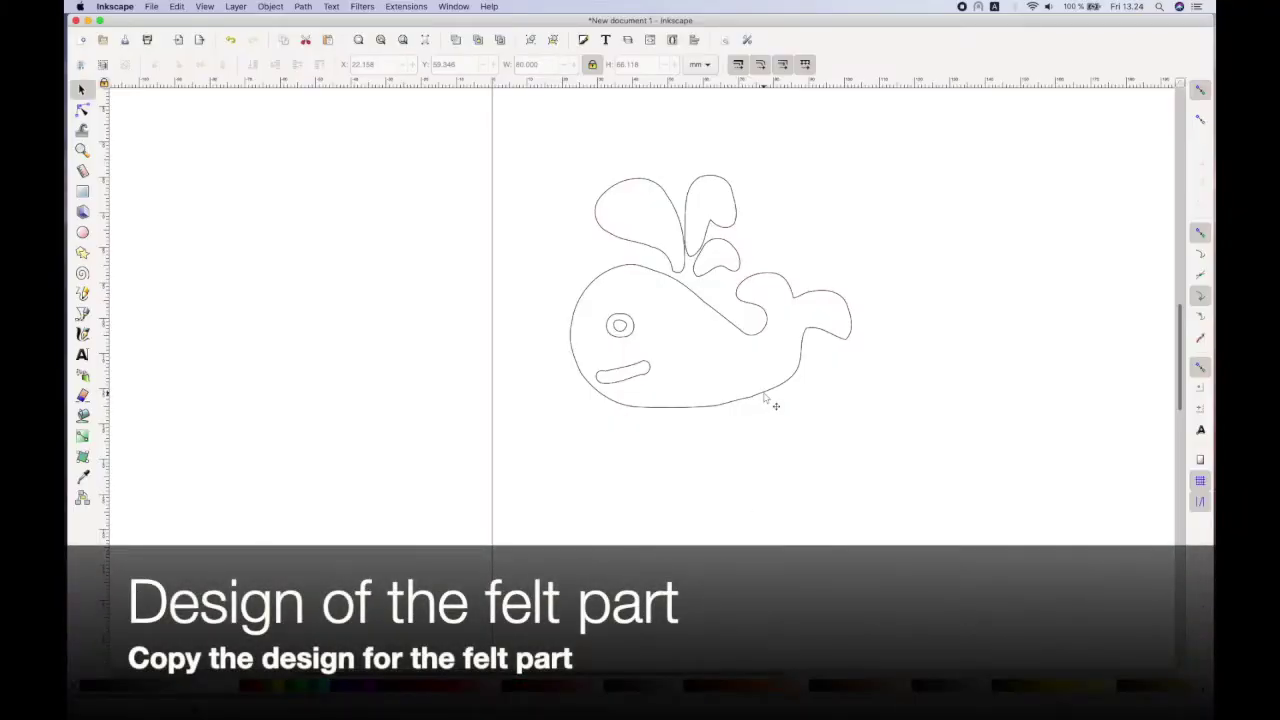
- Paste a copy of the whale and drag it to the lower right of the original
click(764, 397)
key(ctrl+v)
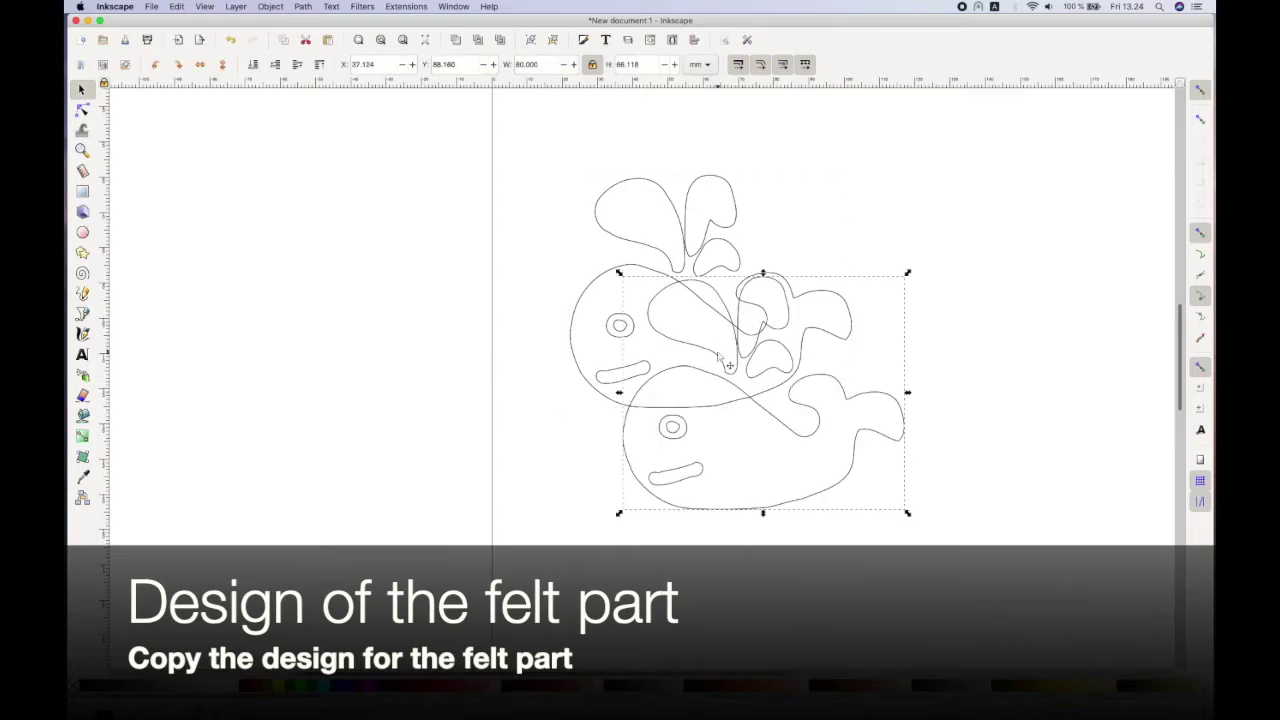
scroll(800, 430, down, 2)
scroll(800, 430, right, 2)
drag(748, 437, 979, 509)
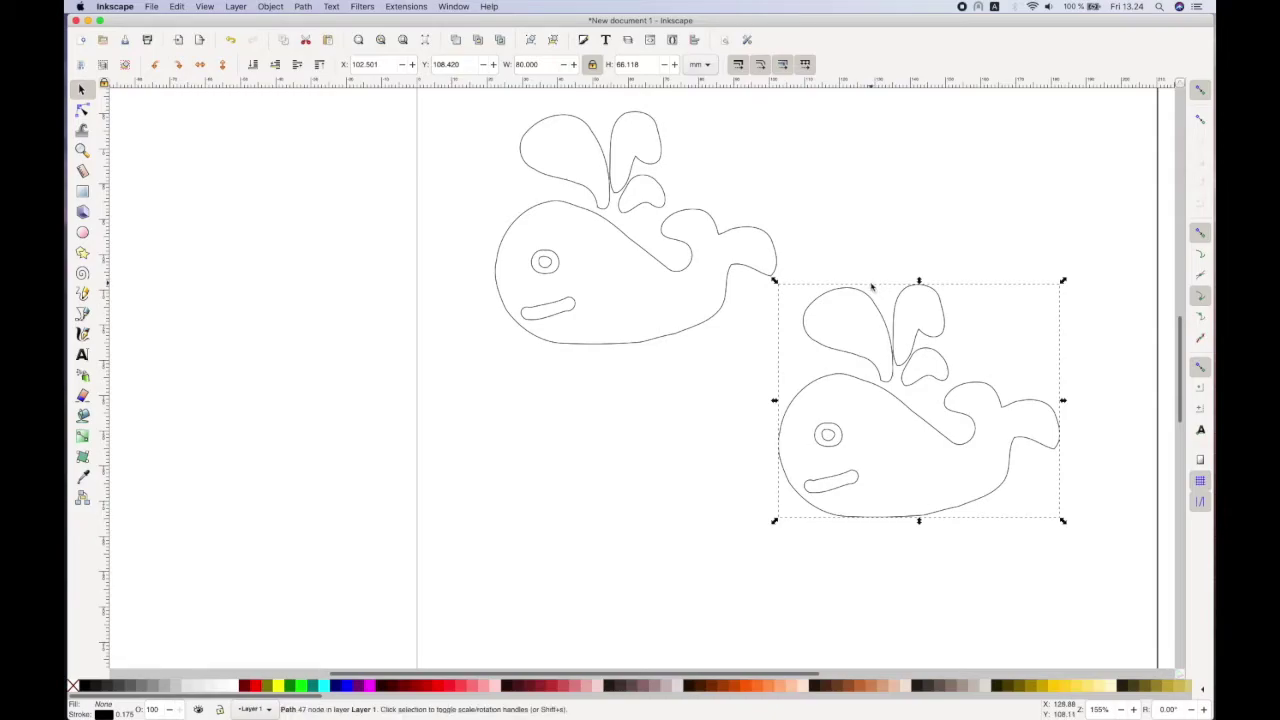
click(362, 7)
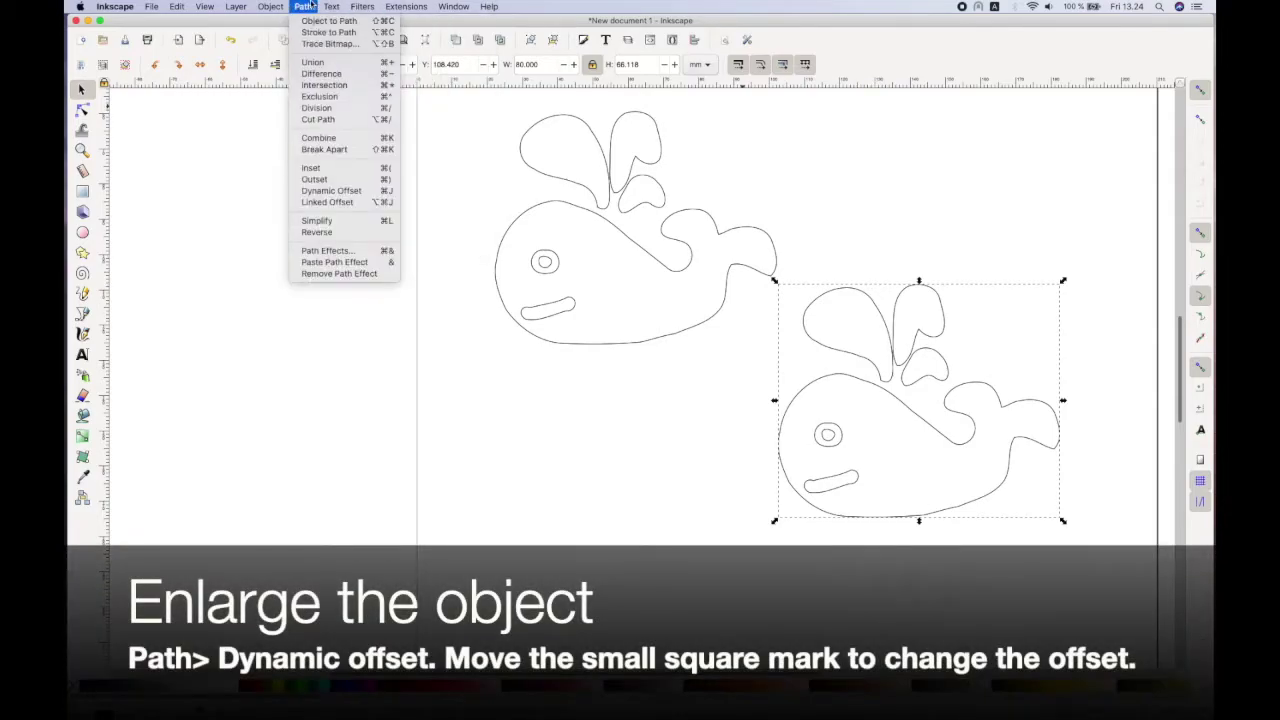
- Give the whale copy a dynamic offset, expanding it into a padded outline
click(340, 190)
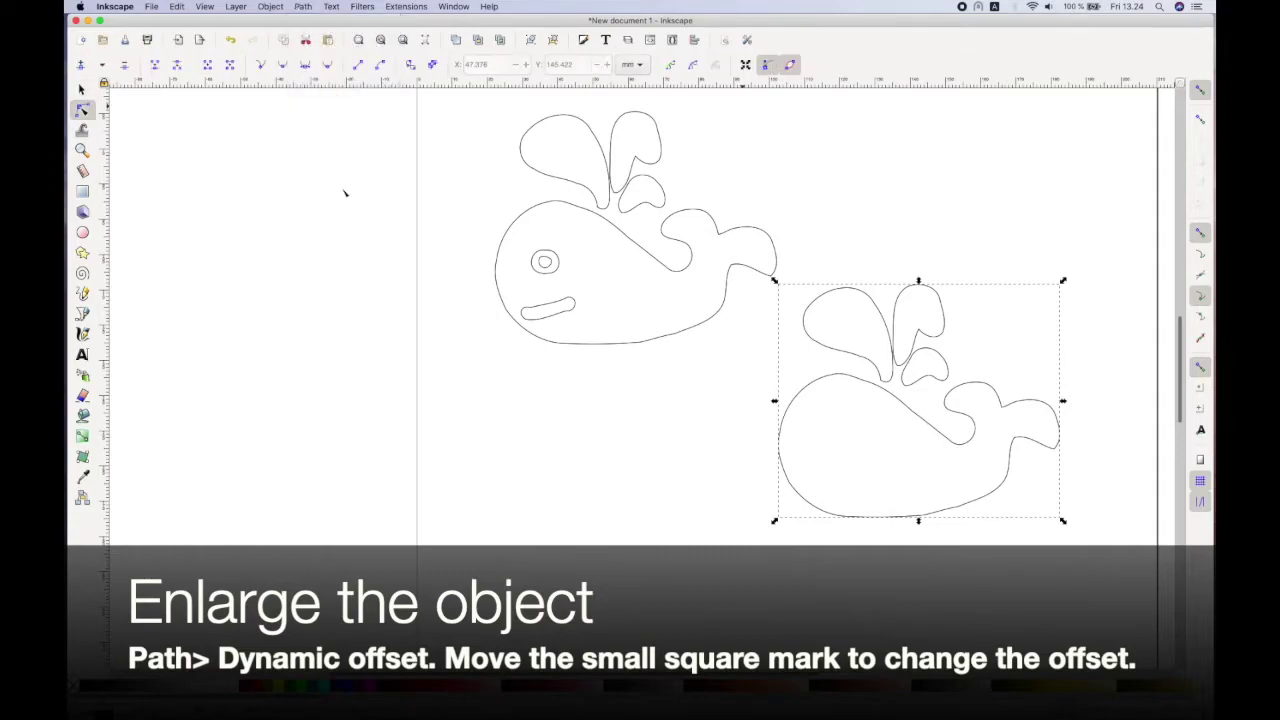
drag(921, 287, 920, 277)
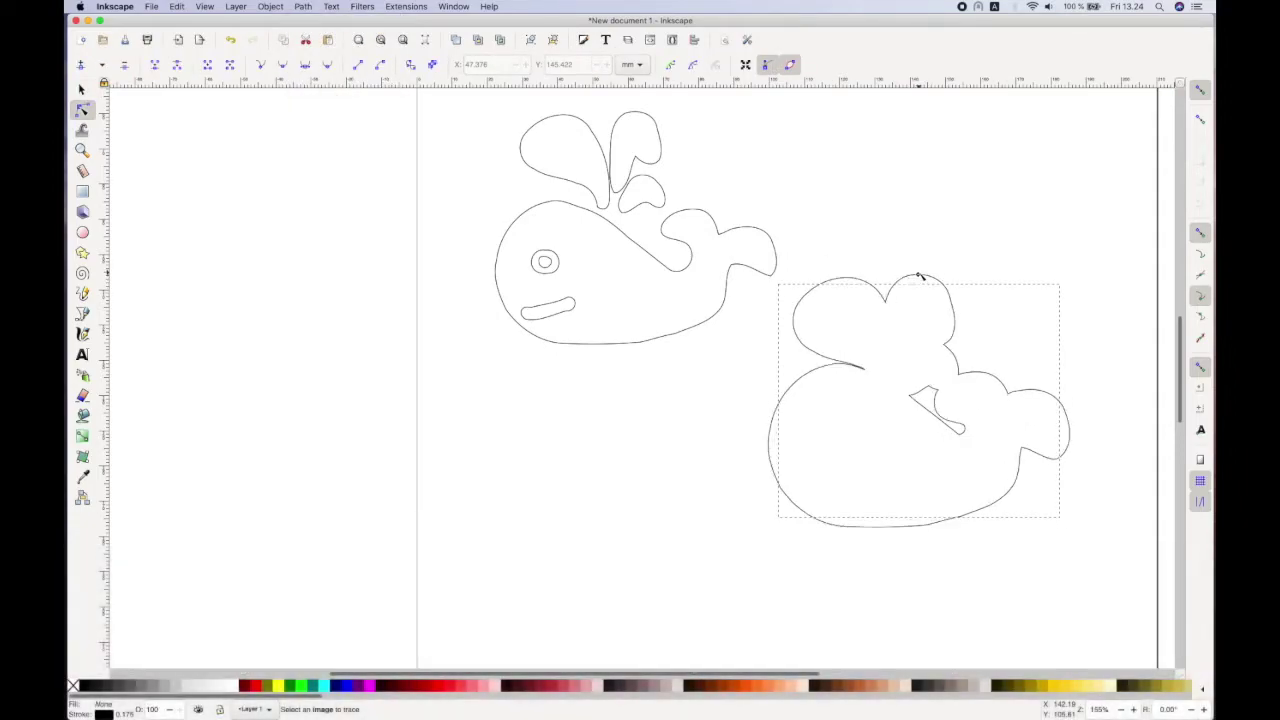
key(s)
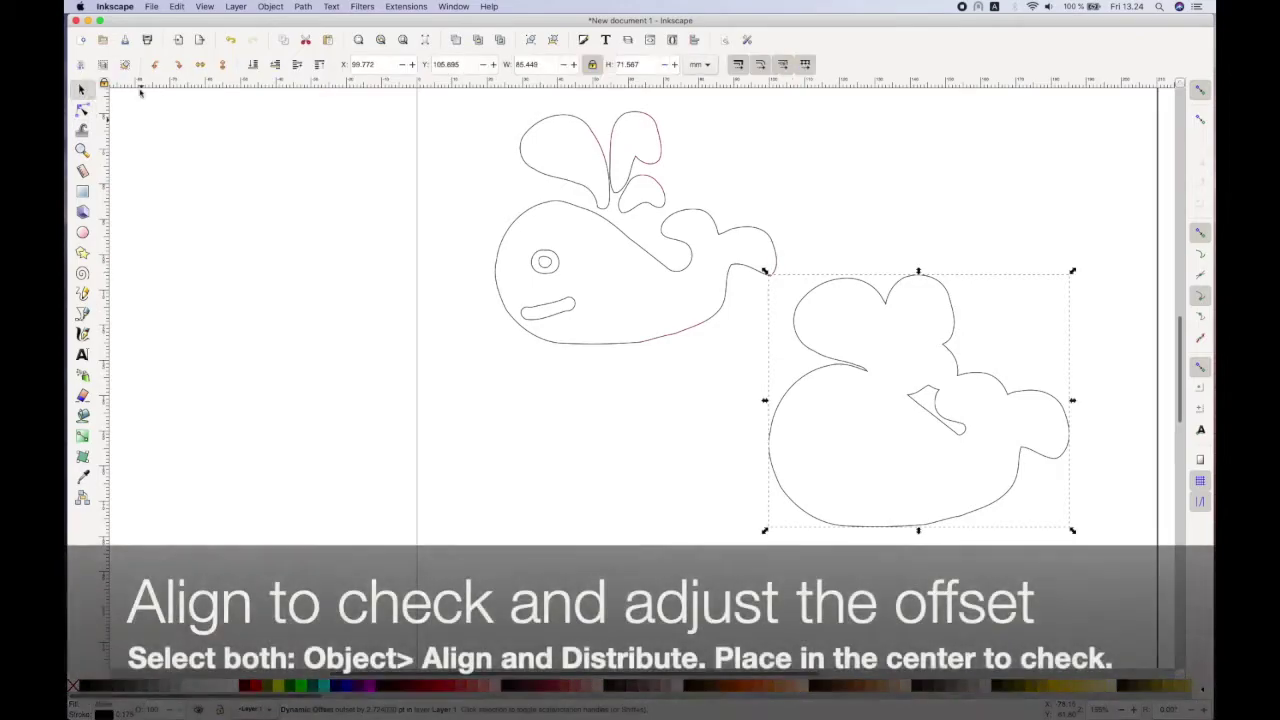
- Centre the whale and its offset outline on each other using Align and Distribute
shift+click(722, 310)
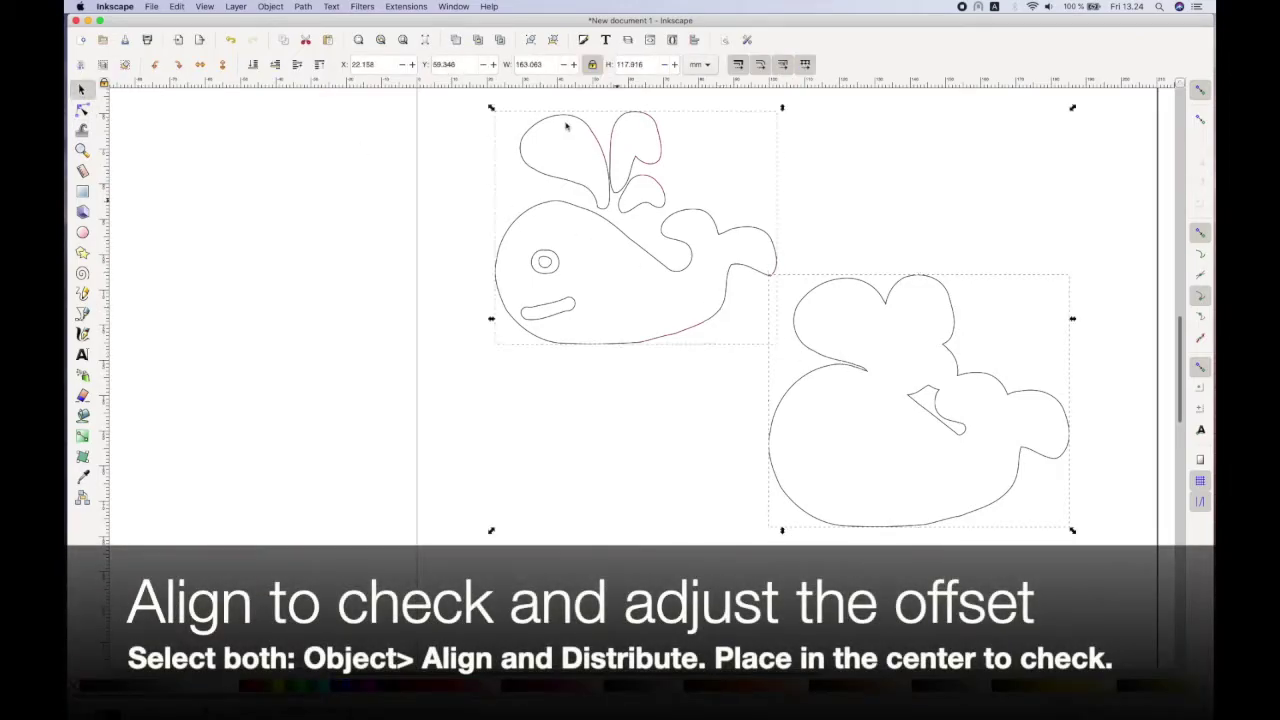
click(270, 6)
click(320, 347)
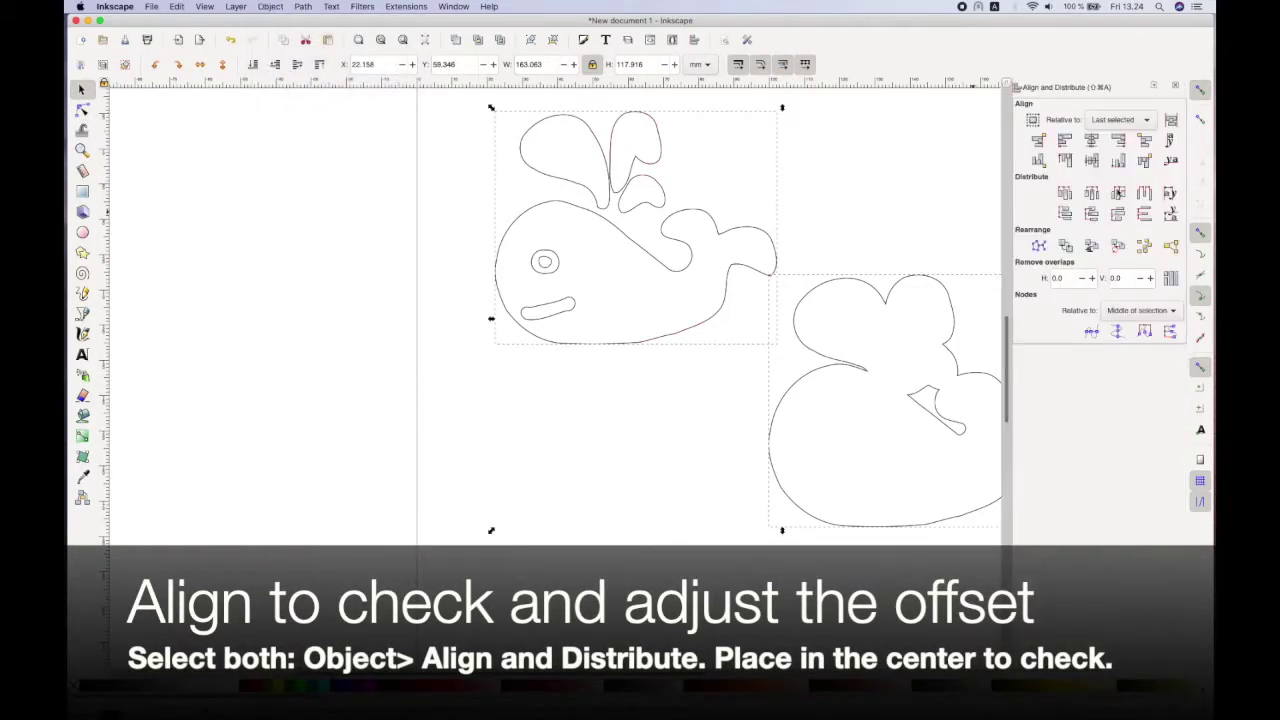
click(1091, 140)
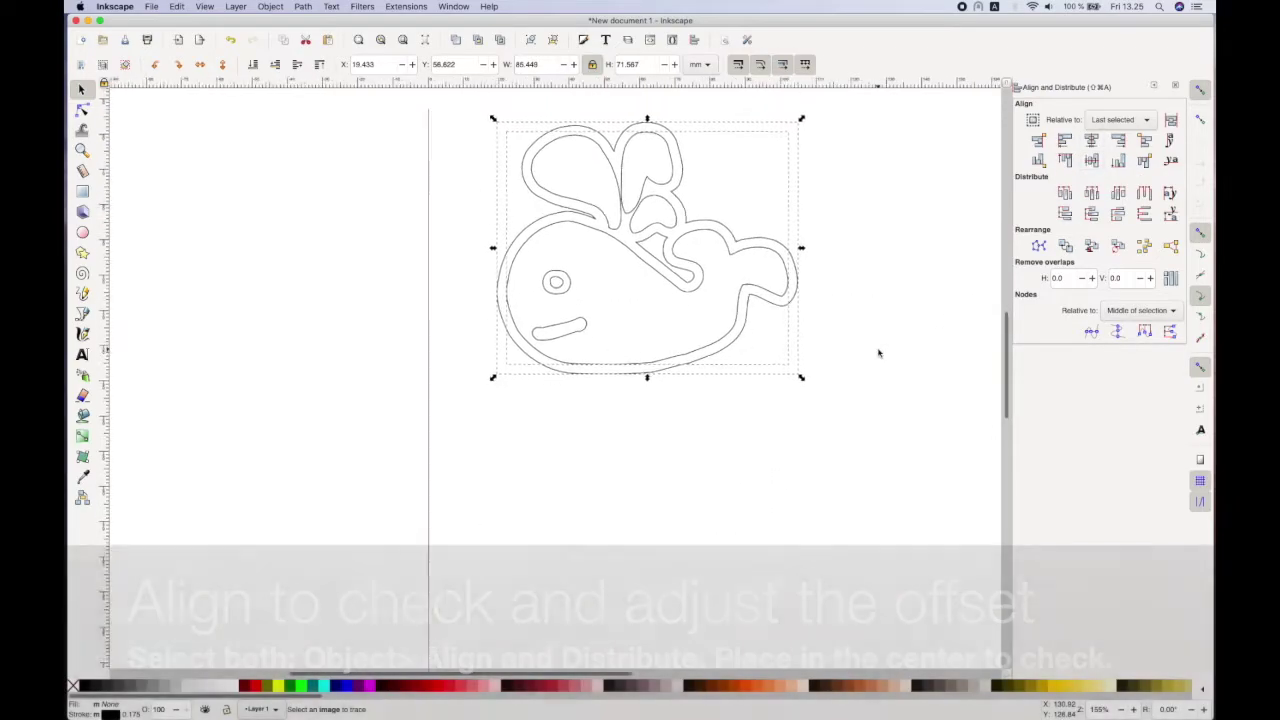
click(1177, 86)
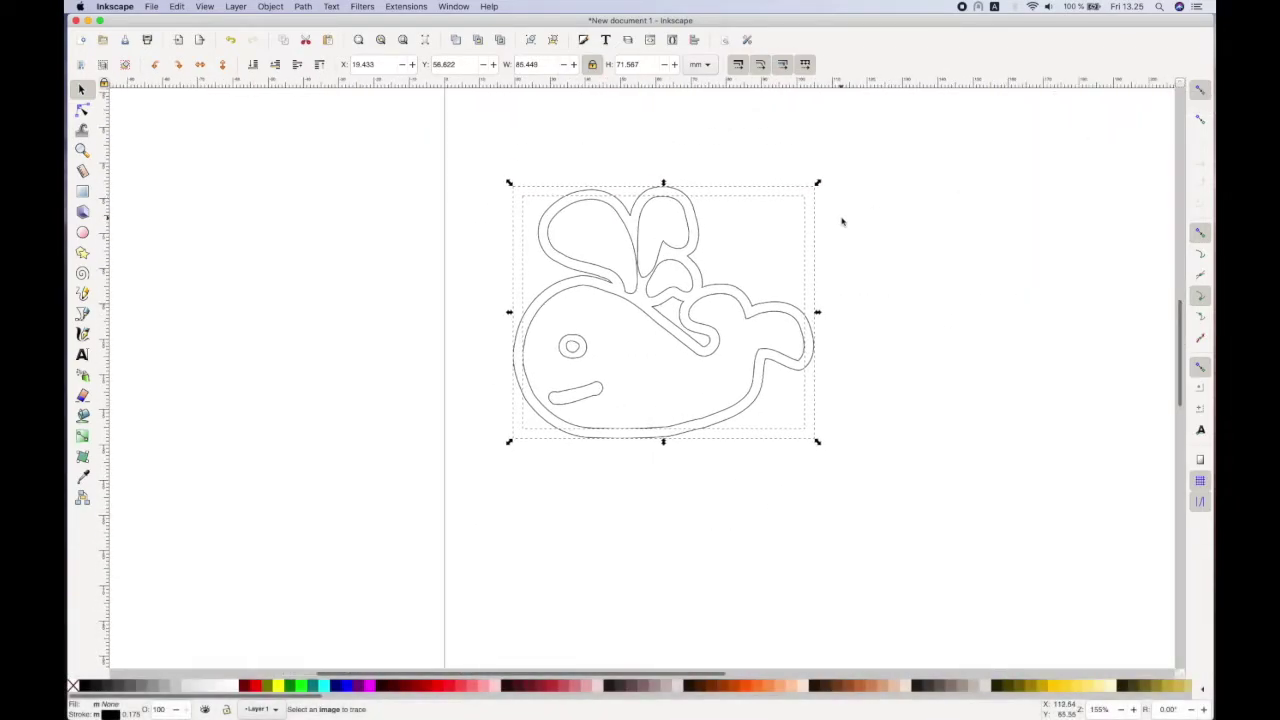
- Fine-tune the felt outline's offset distance, then move the whale out beside it
click(927, 232)
click(666, 188)
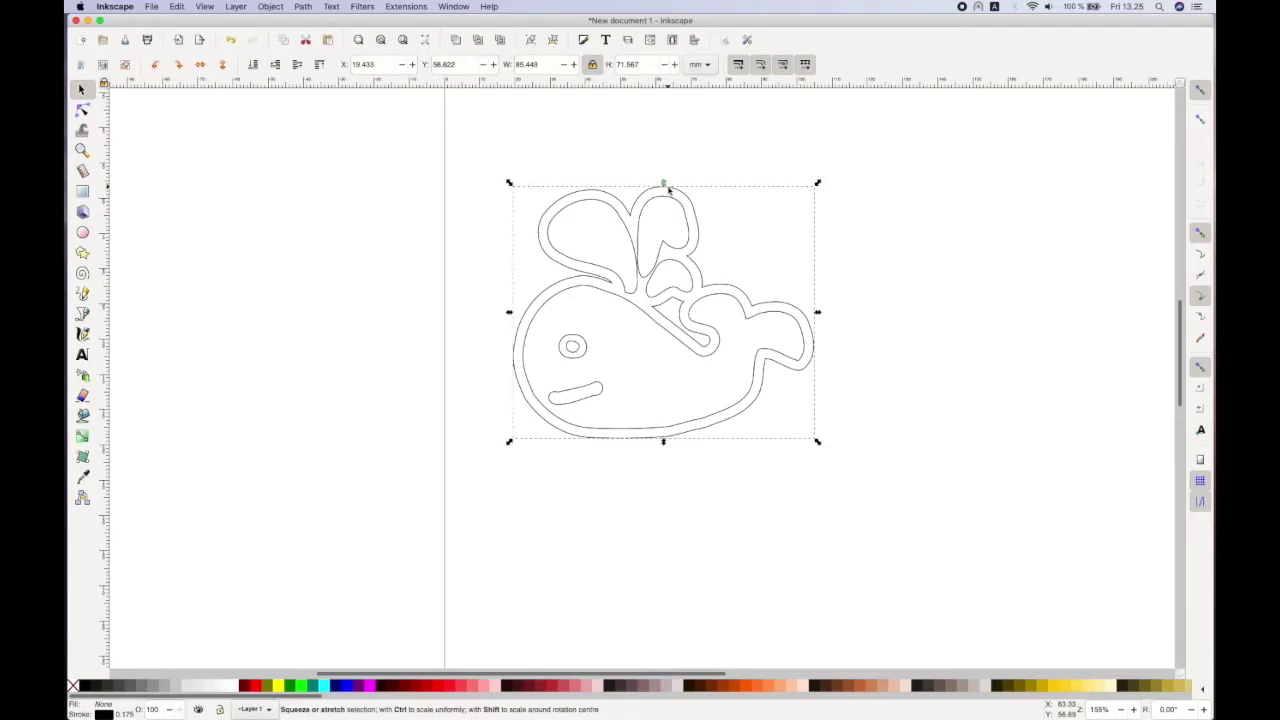
key(n)
drag(660, 190, 666, 176)
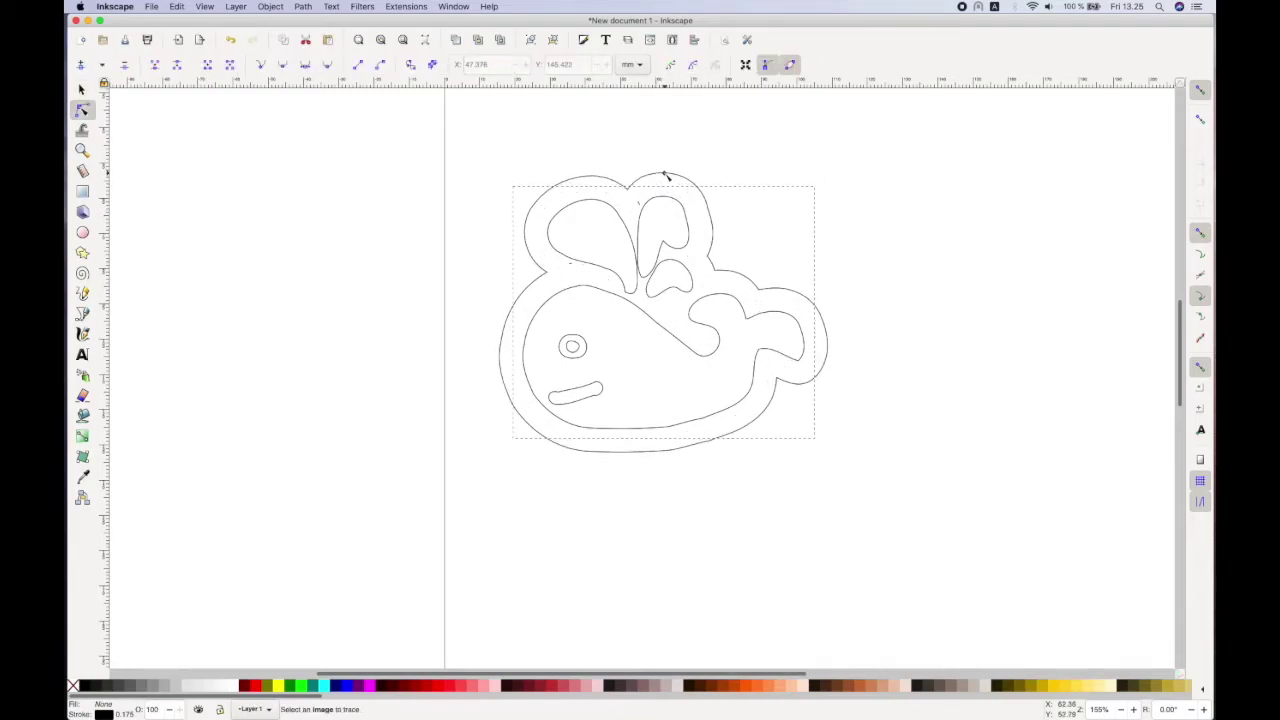
drag(666, 178, 666, 180)
click(82, 89)
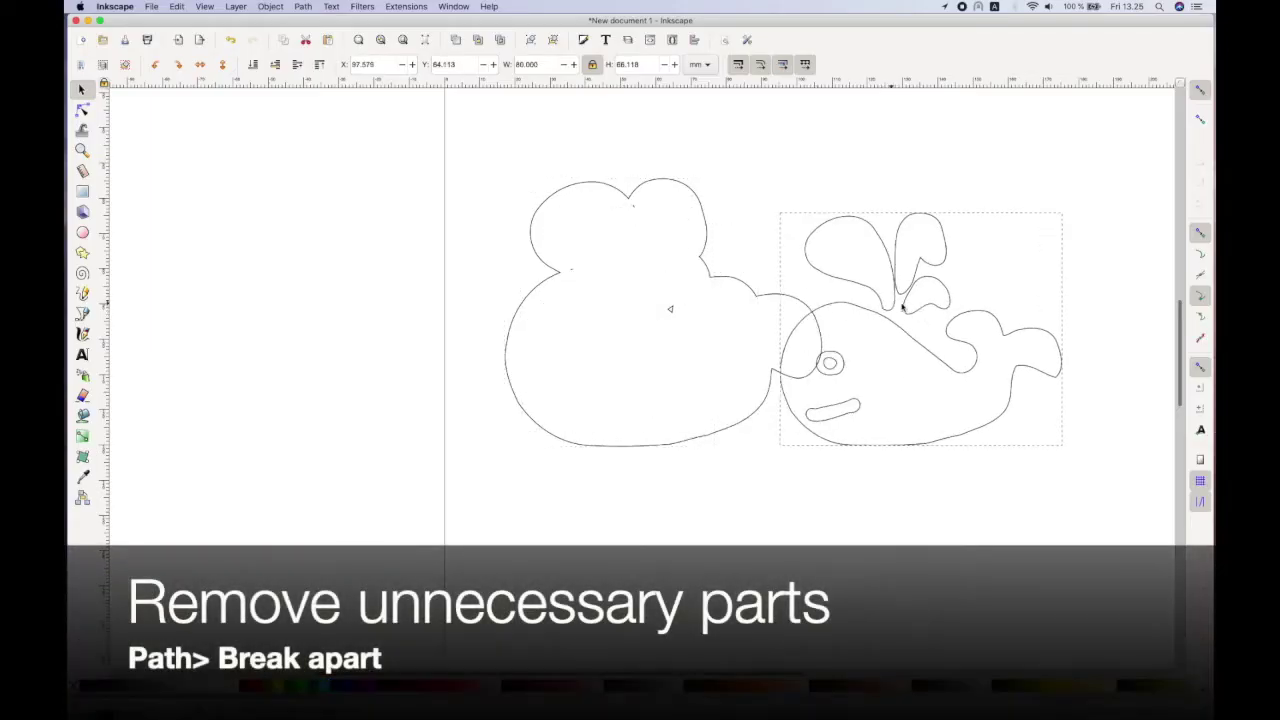
drag(820, 300, 924, 316)
- Break the felt outline apart and delete its inner fragments, keeping only the outer contour
click(597, 183)
click(303, 6)
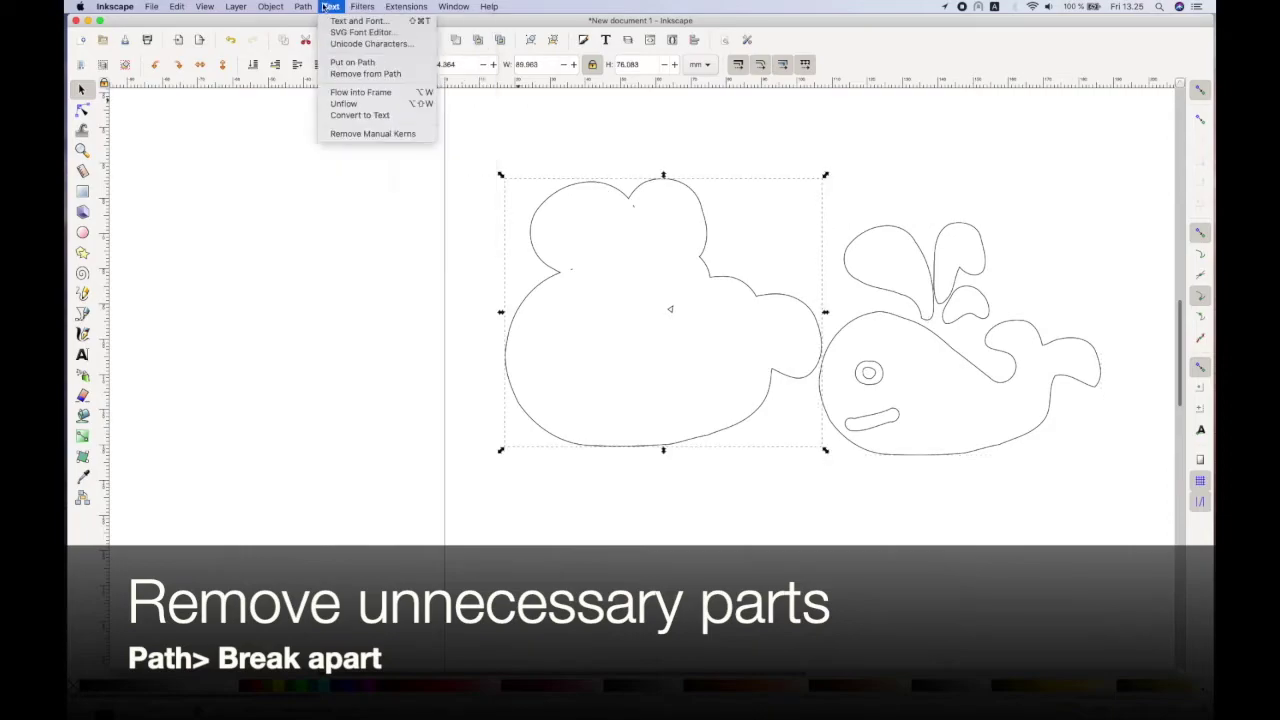
click(324, 149)
click(558, 122)
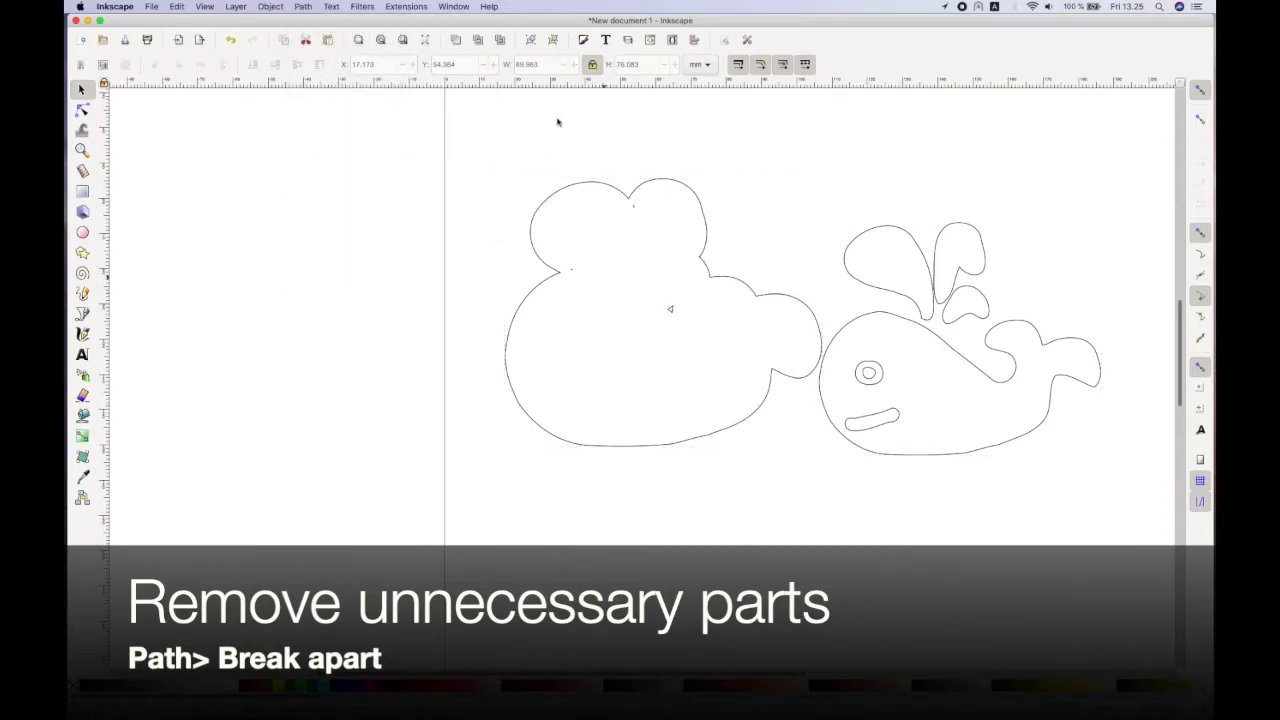
drag(546, 164, 677, 312)
key(Delete)
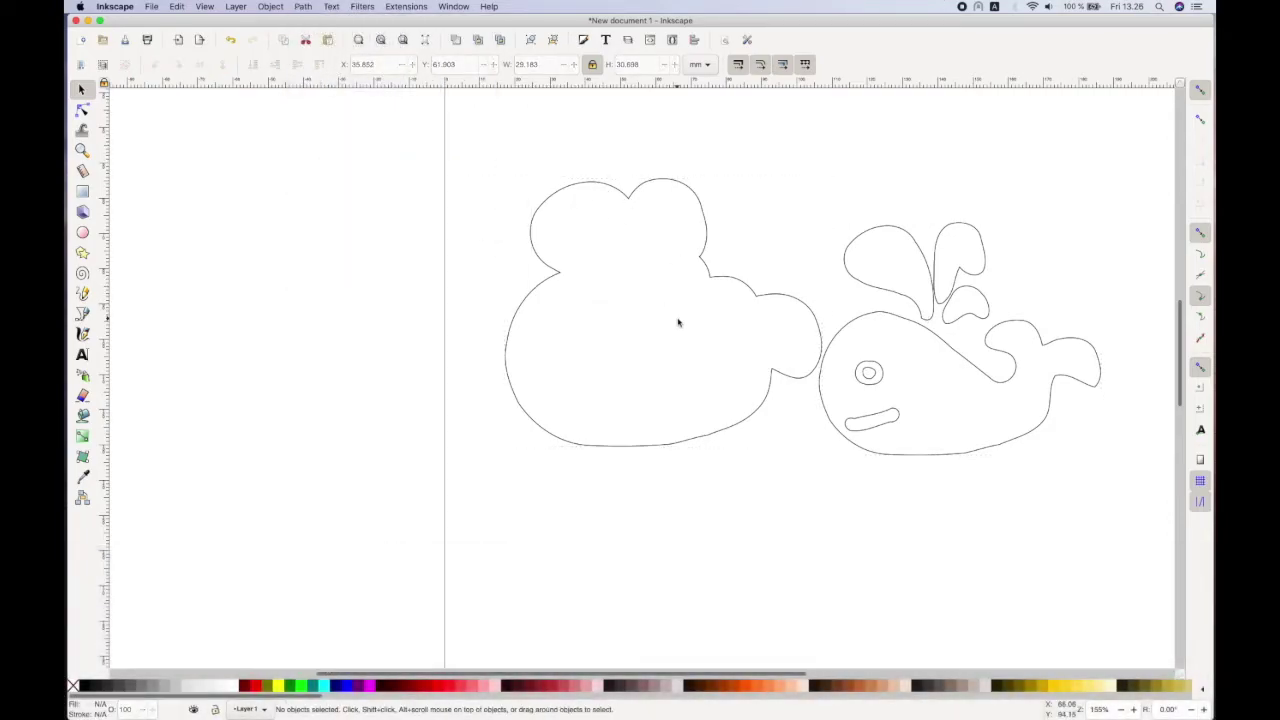
- Centre the whale horizontally and vertically inside the felt outline
click(840, 325)
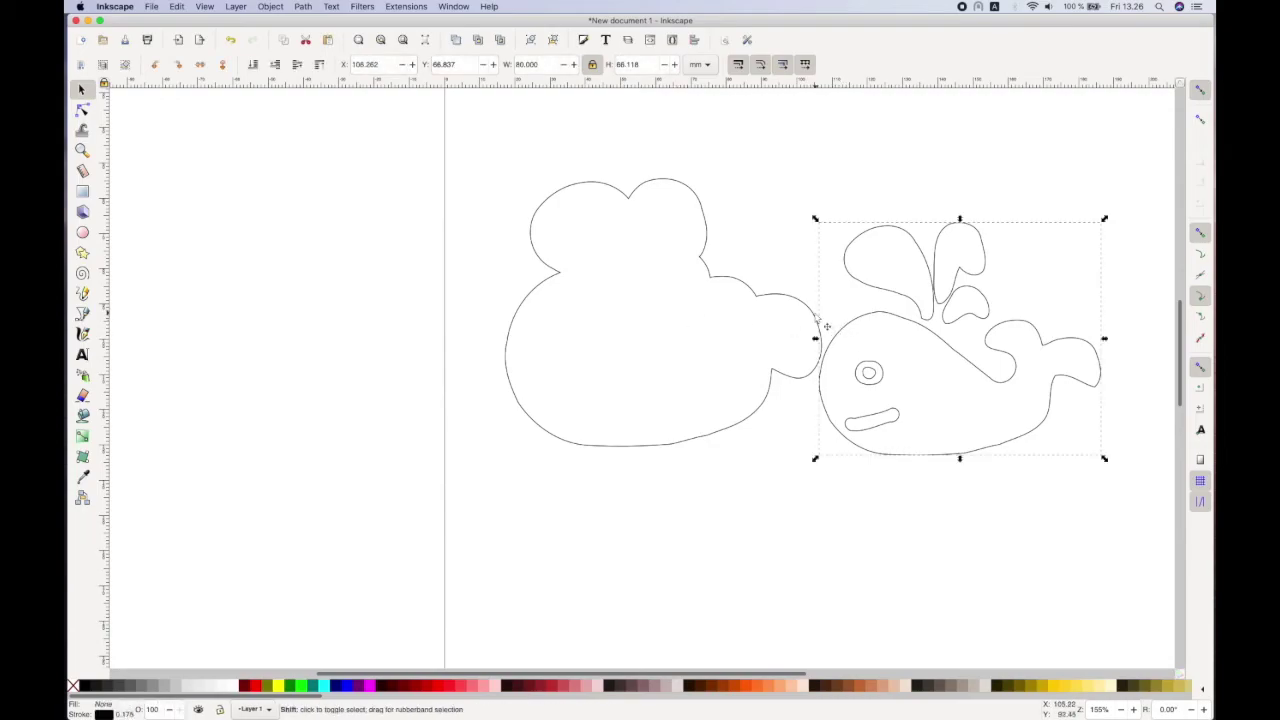
click(285, 6)
click(290, 351)
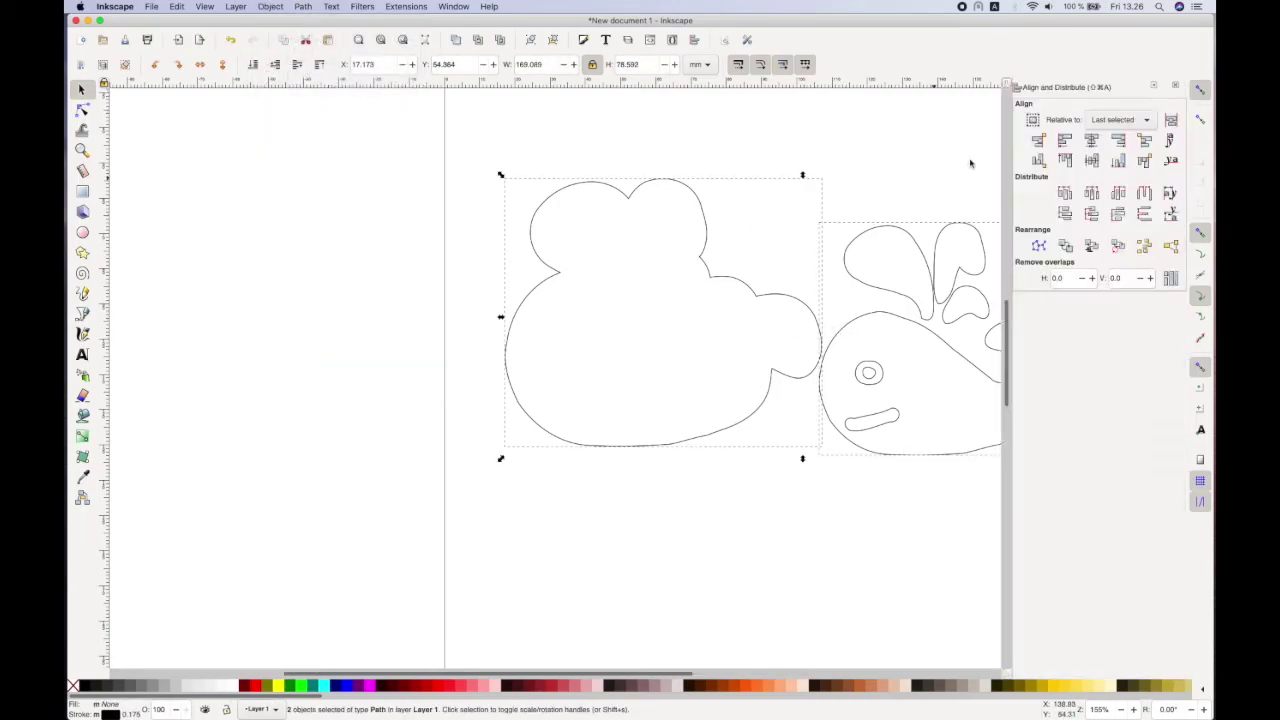
click(1091, 140)
click(1091, 160)
click(1176, 85)
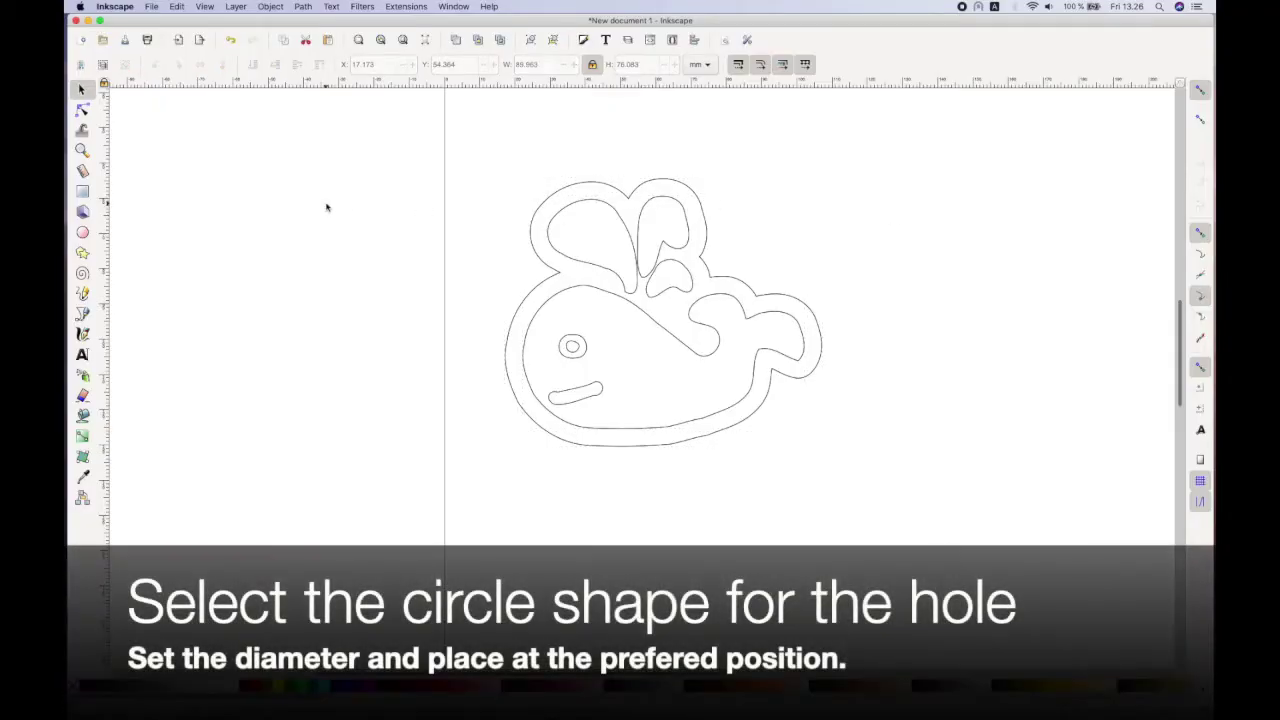
- Draw a small circle and size it to 4 mm for the hanging hole
drag(312, 308, 346, 337)
click(82, 89)
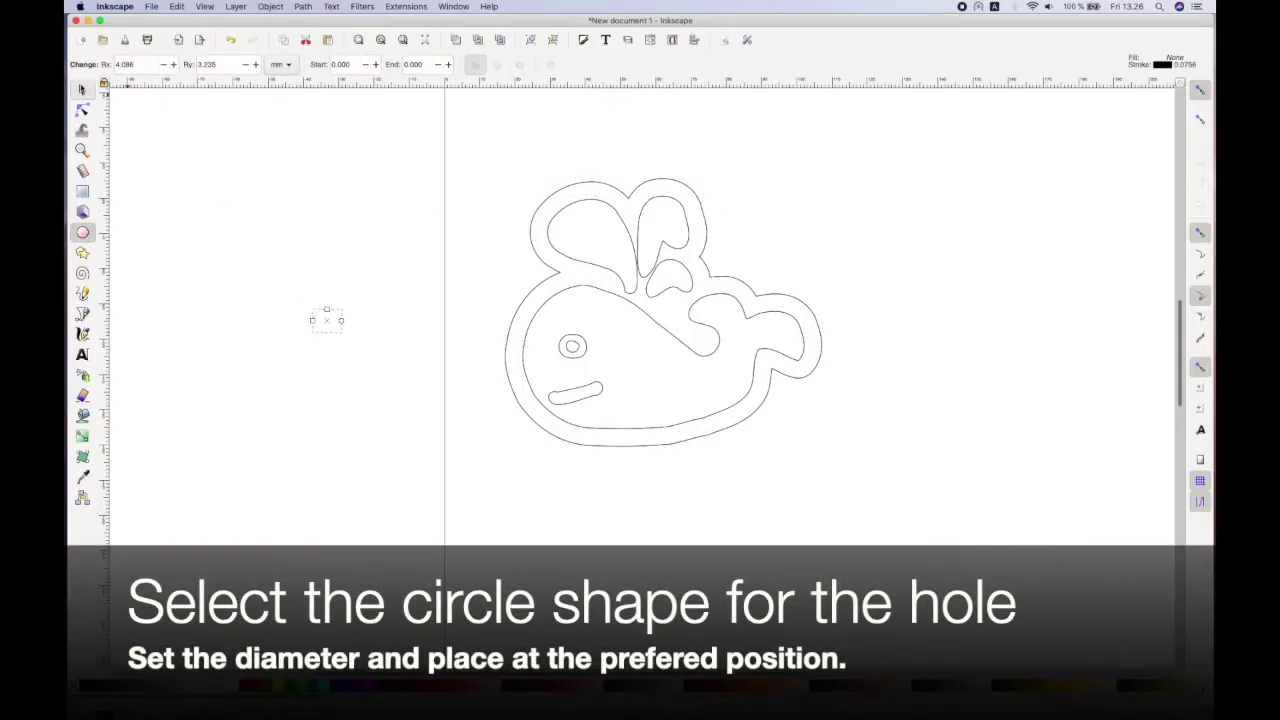
triple_click(535, 64)
triple_click(626, 64)
text(4)
key(Return)
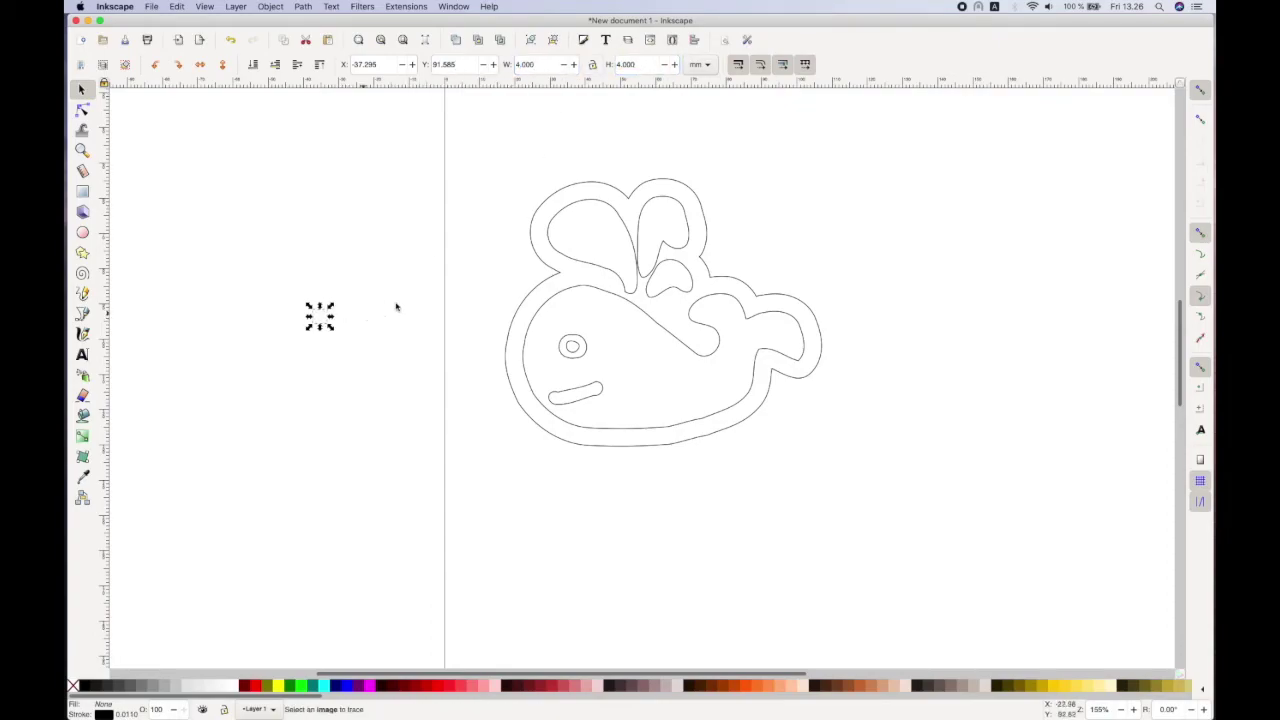
- Centre the hole circle horizontally on the whale outline
shift+click(611, 177)
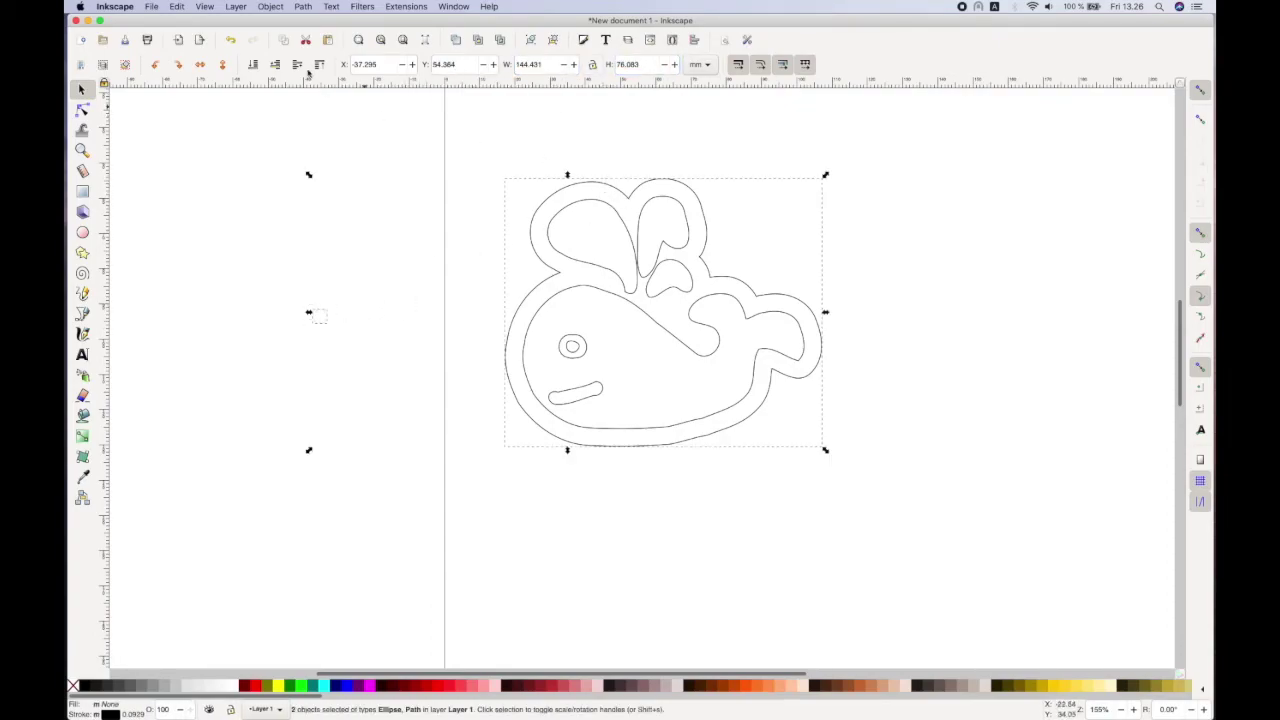
click(270, 6)
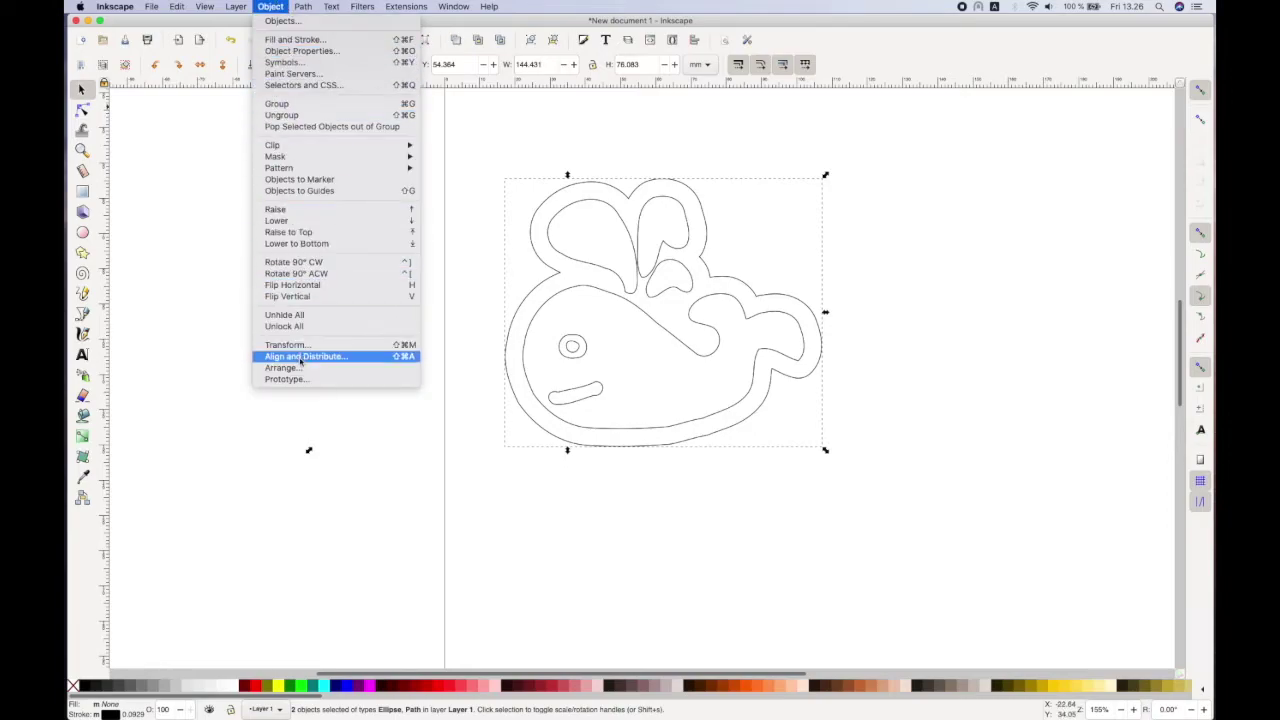
click(300, 359)
click(1091, 140)
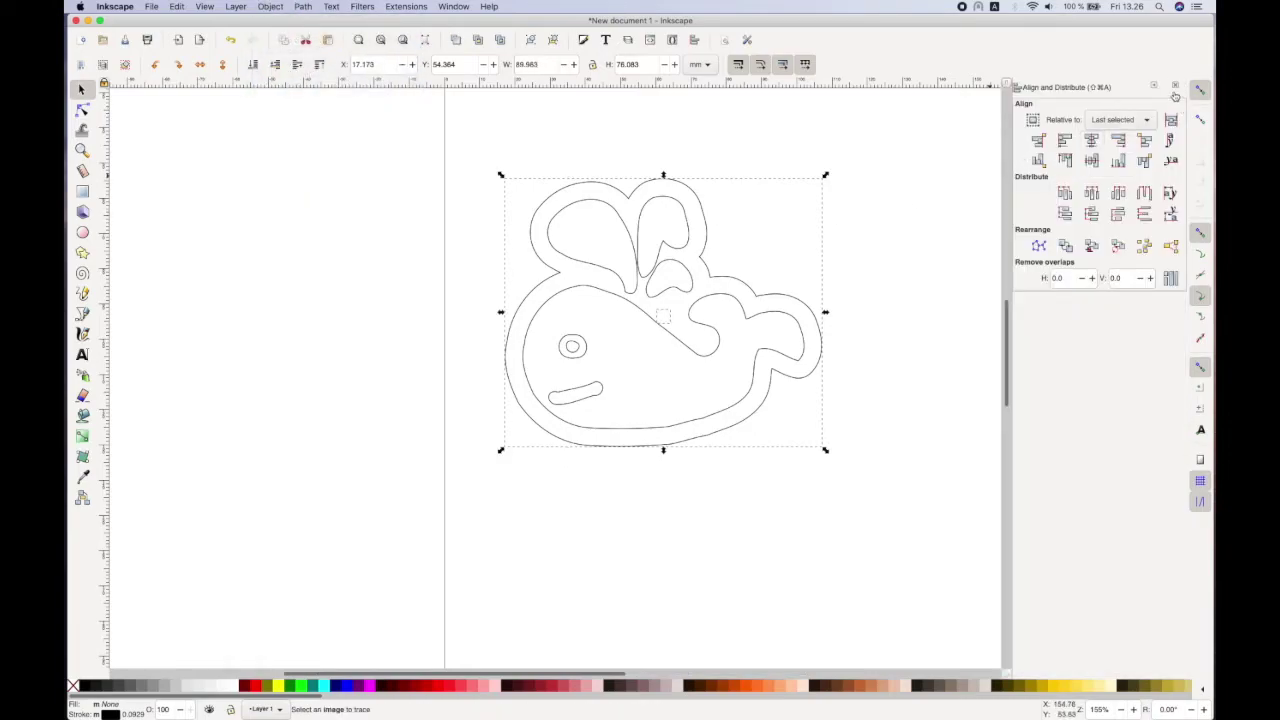
click(1175, 85)
- Move the 4 mm circle up near the outline's top between the spout lobes
click(664, 318)
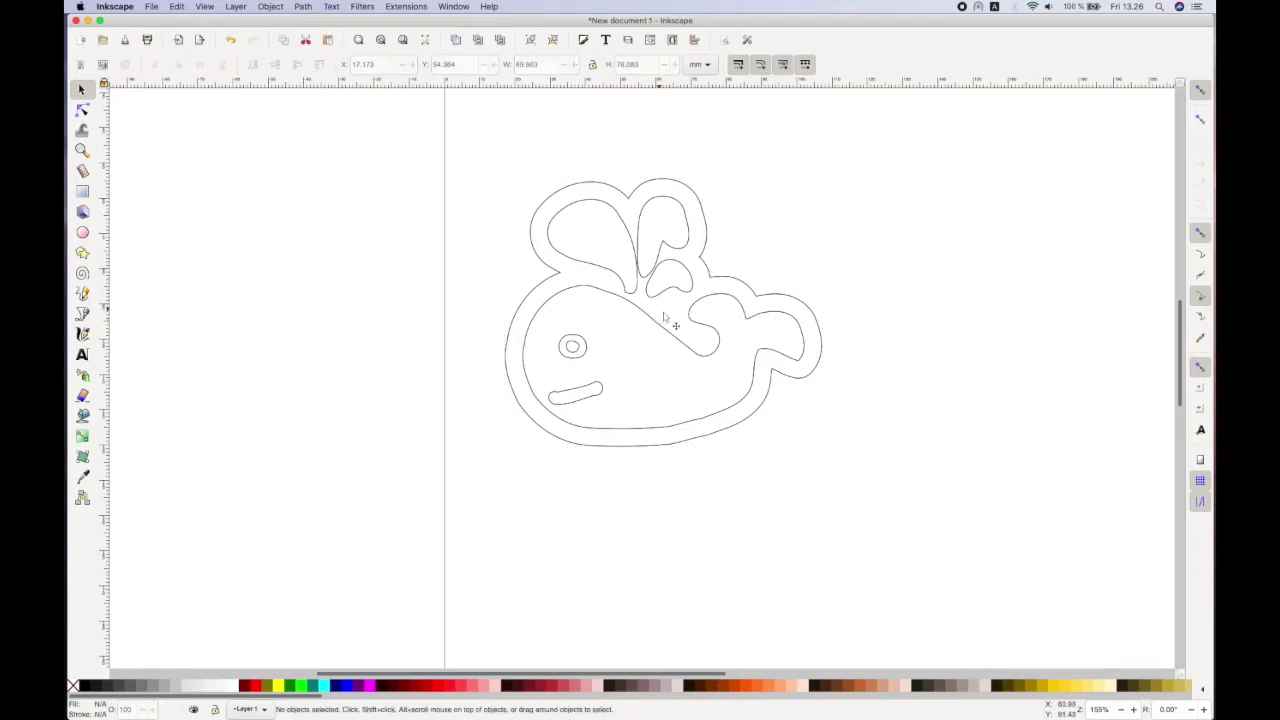
drag(678, 334, 634, 208)
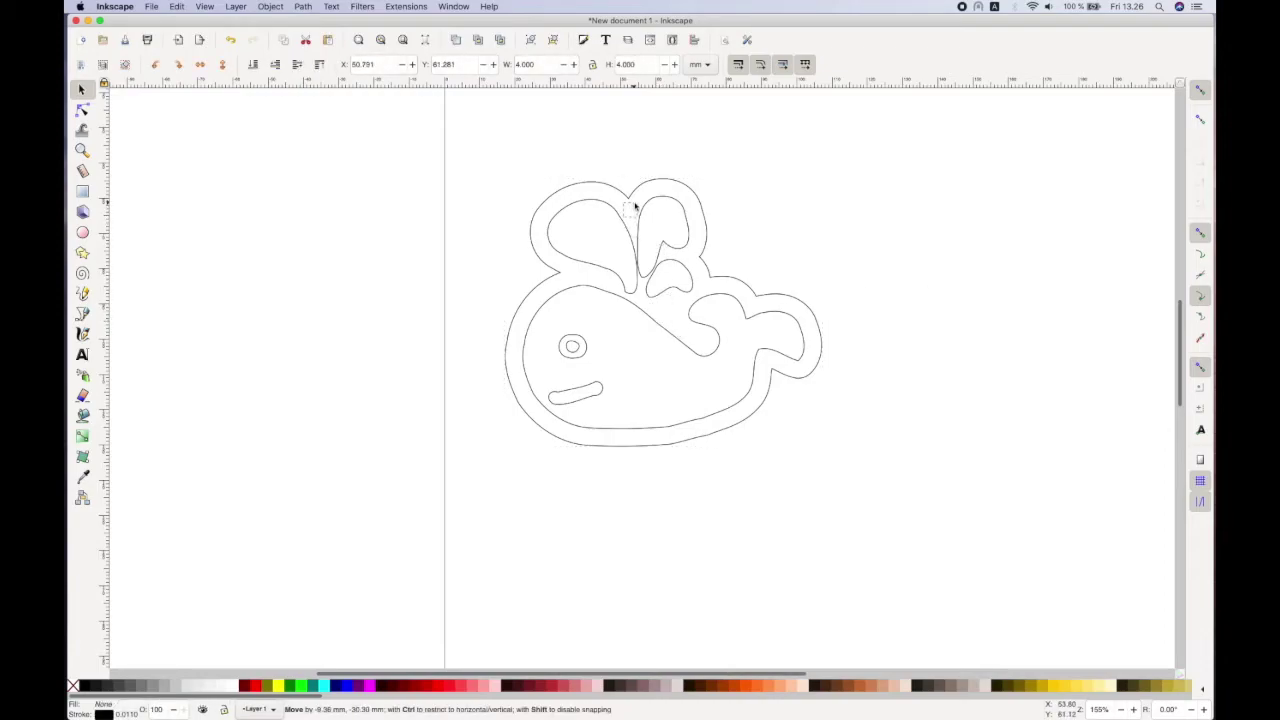
click(859, 163)
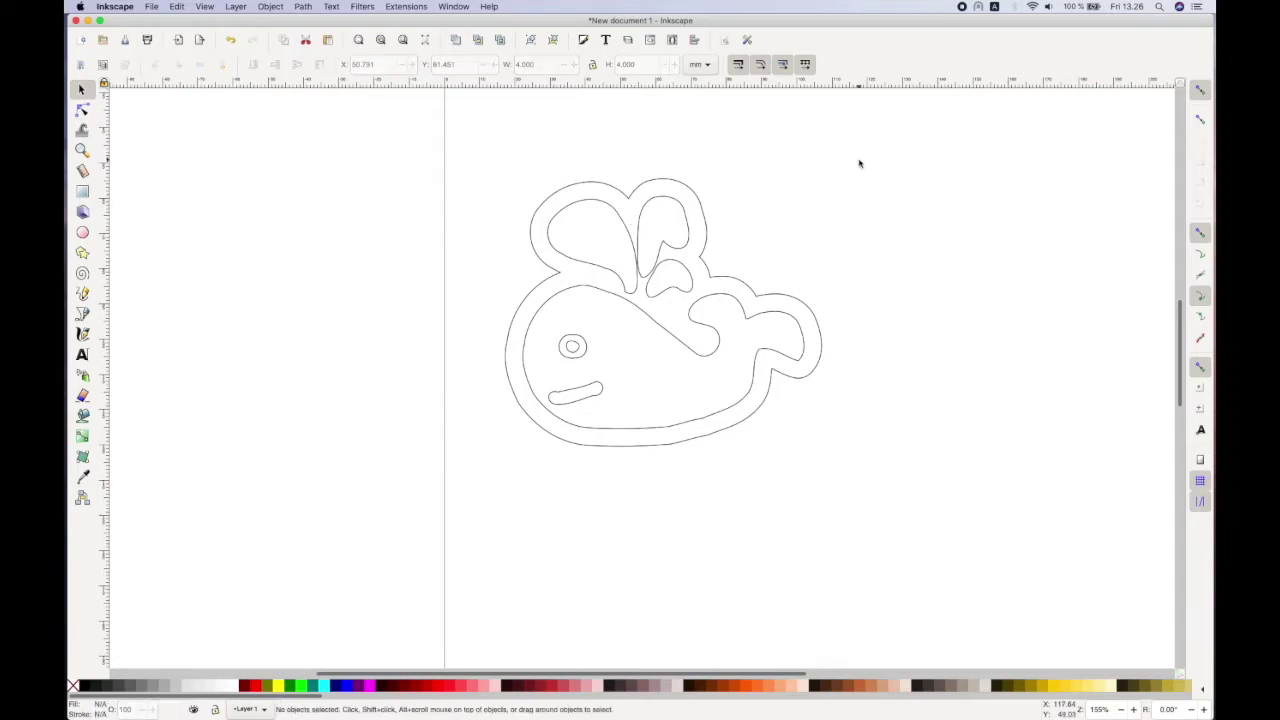
click(632, 220)
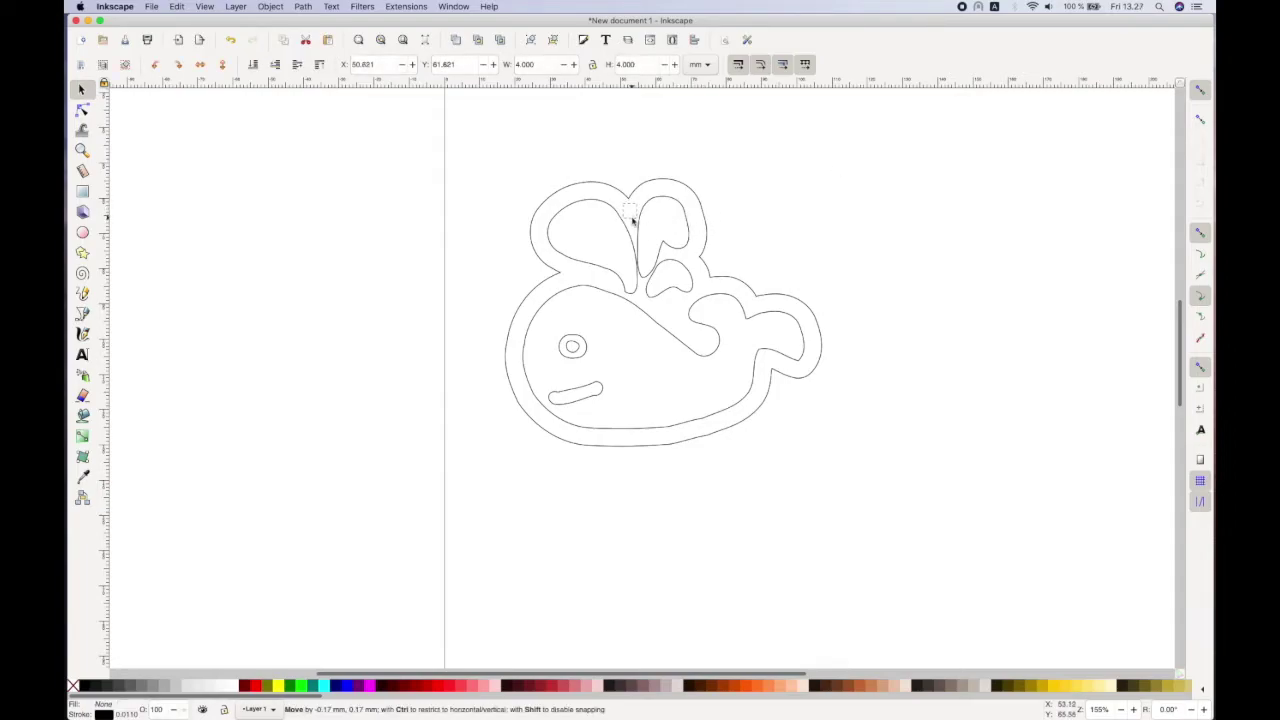
key(Delete)
scroll(810, 266, up, 1)
scroll(810, 266, left, 1)
scroll(810, 266, up, 1)
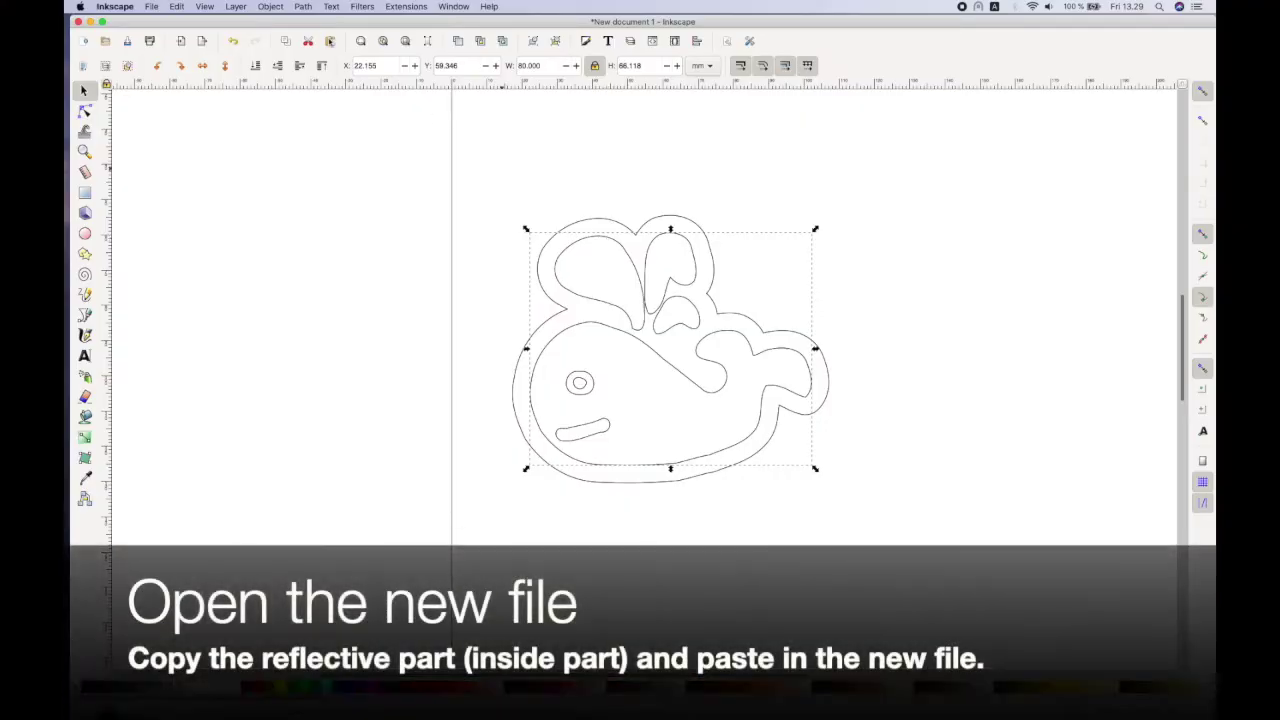
- Move the inner whale into a new second document near the page's top-left
click(151, 7)
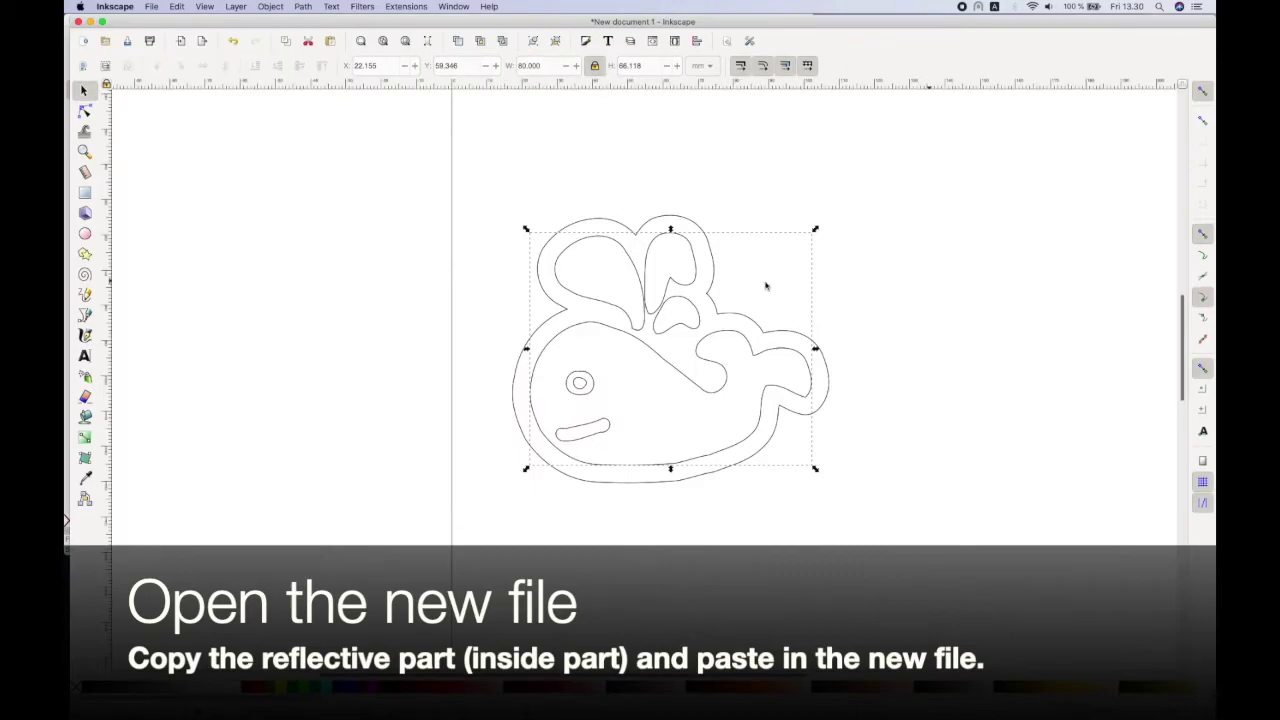
click(618, 248)
key(ctrl+x)
key(ctrl+v)
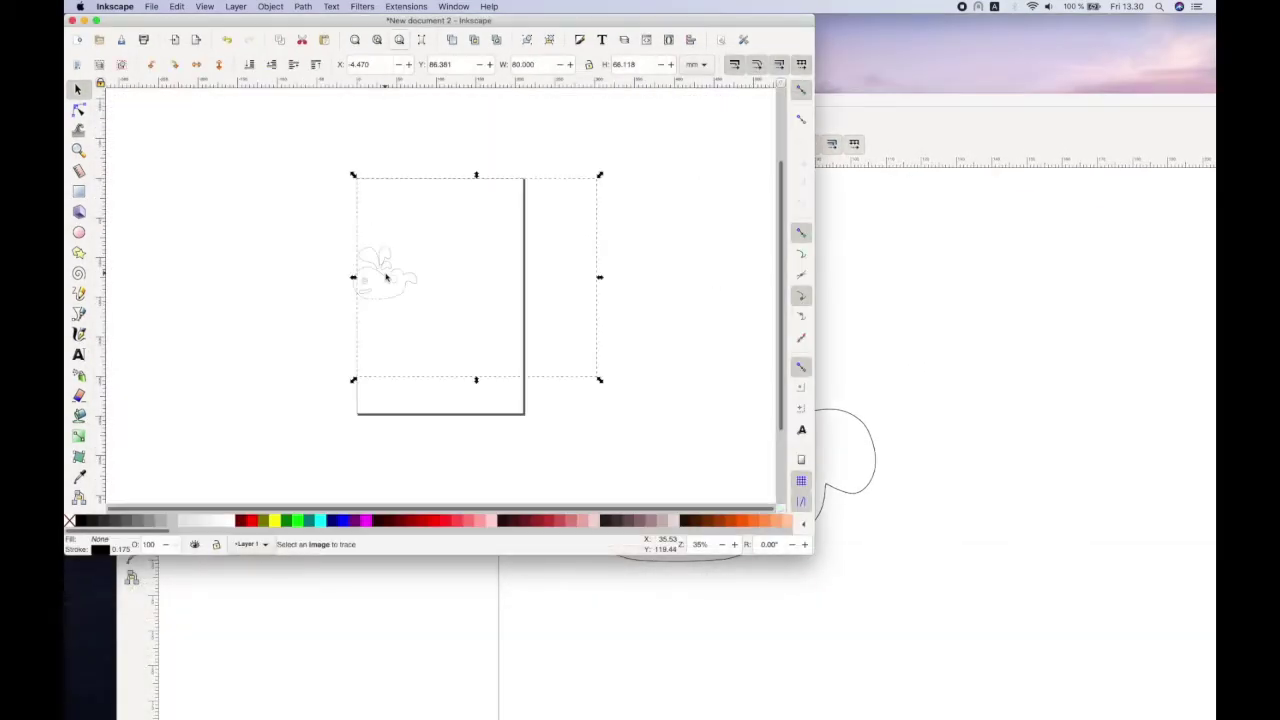
drag(391, 258, 414, 212)
key(5)
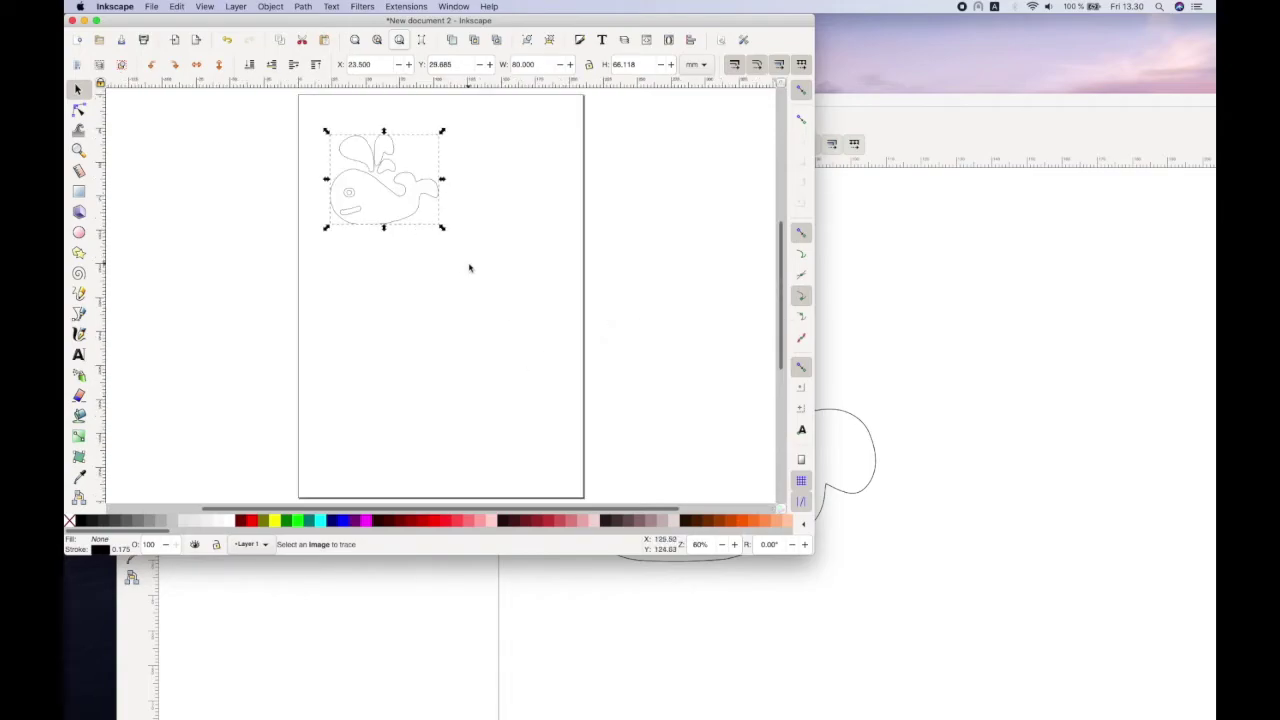
click(824, 261)
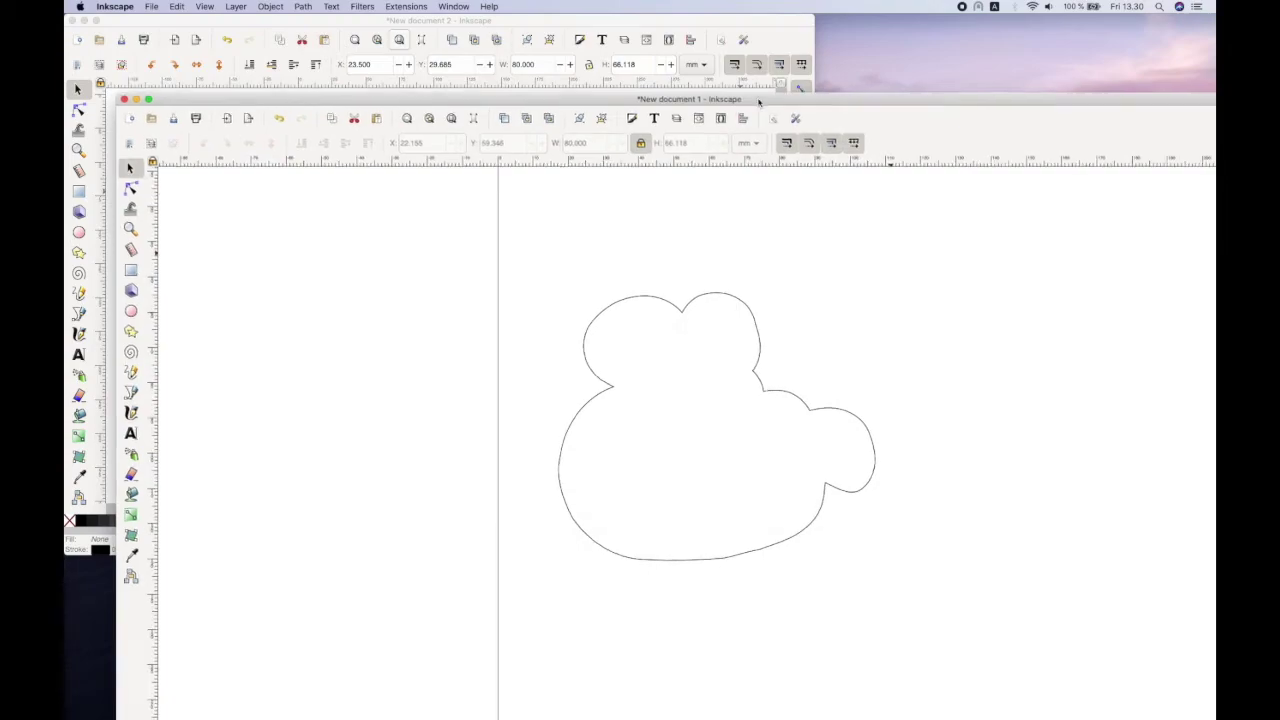
- Give the whole cloud outline a hairline 0.02 mm stroke width
click(151, 6)
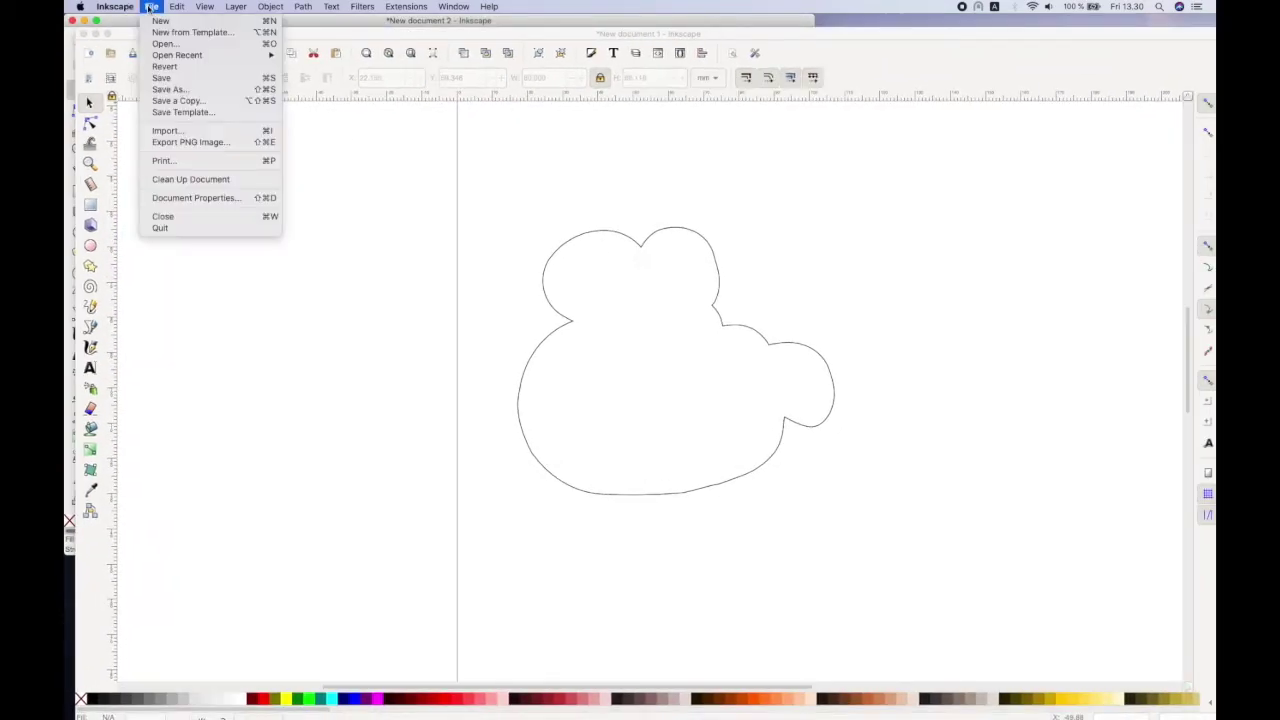
click(335, 22)
click(1011, 188)
drag(489, 190, 867, 549)
click(270, 6)
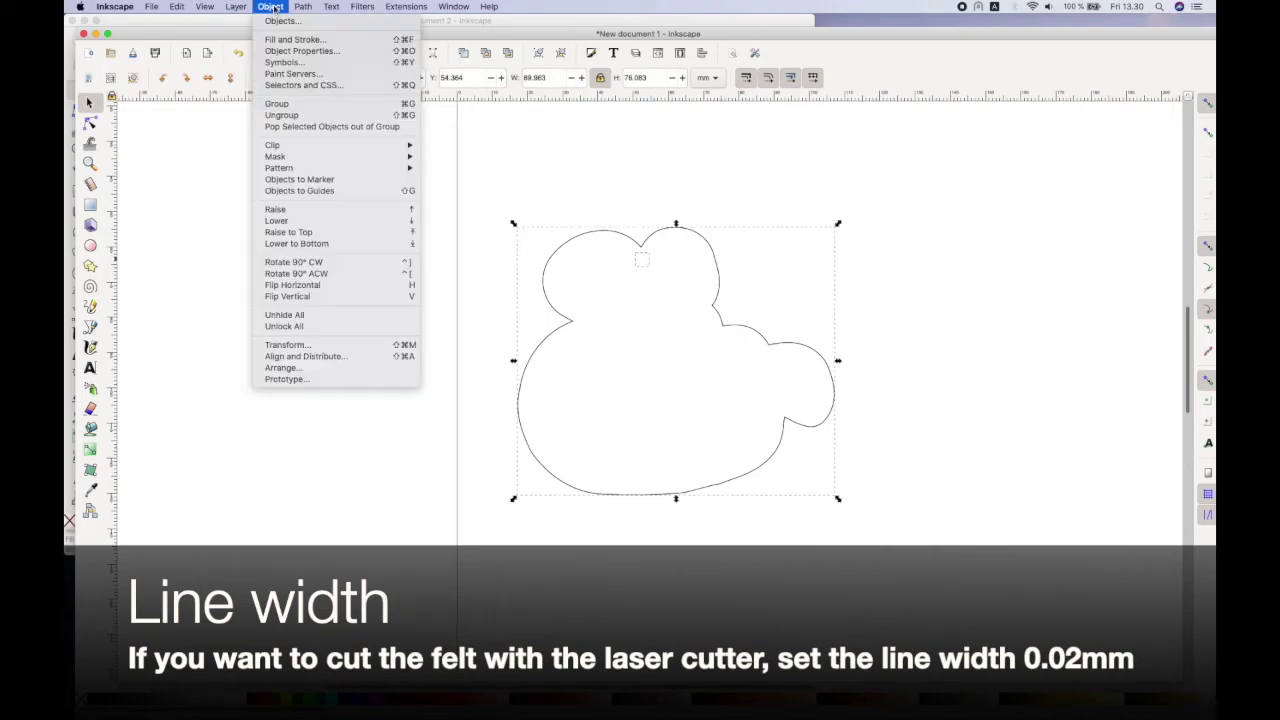
click(300, 39)
click(1077, 150)
click(1075, 97)
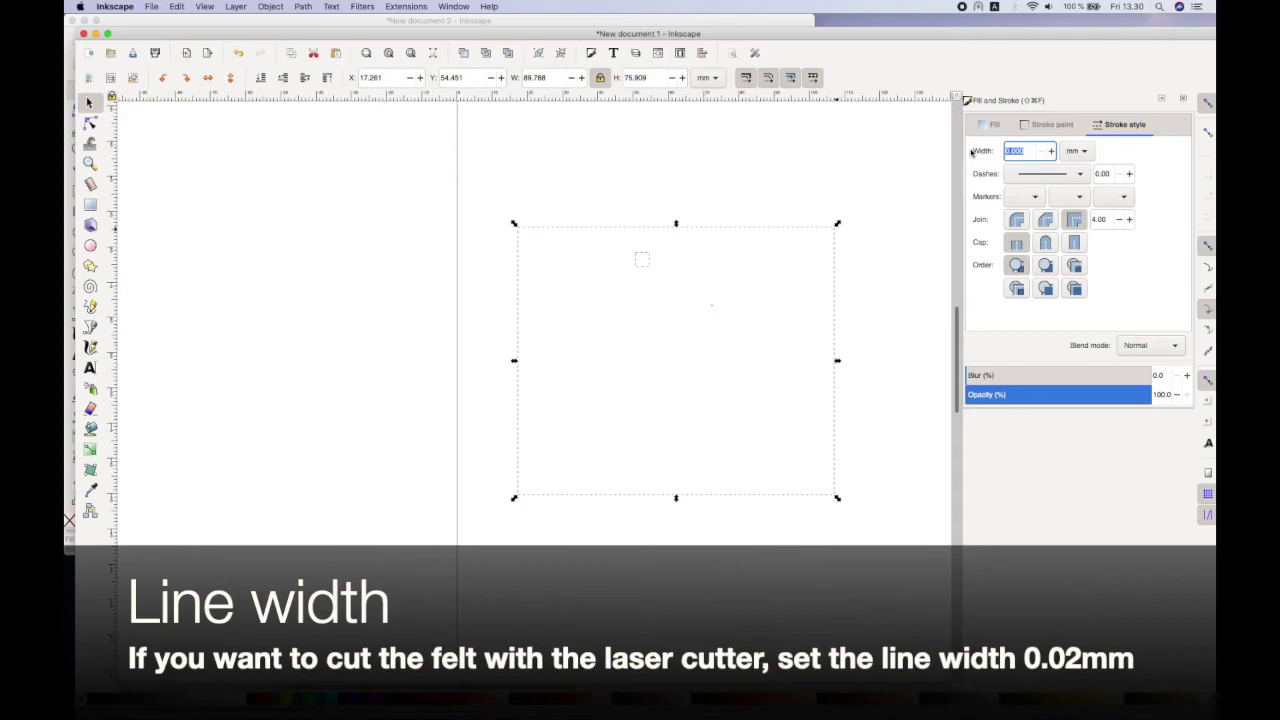
key(Return)
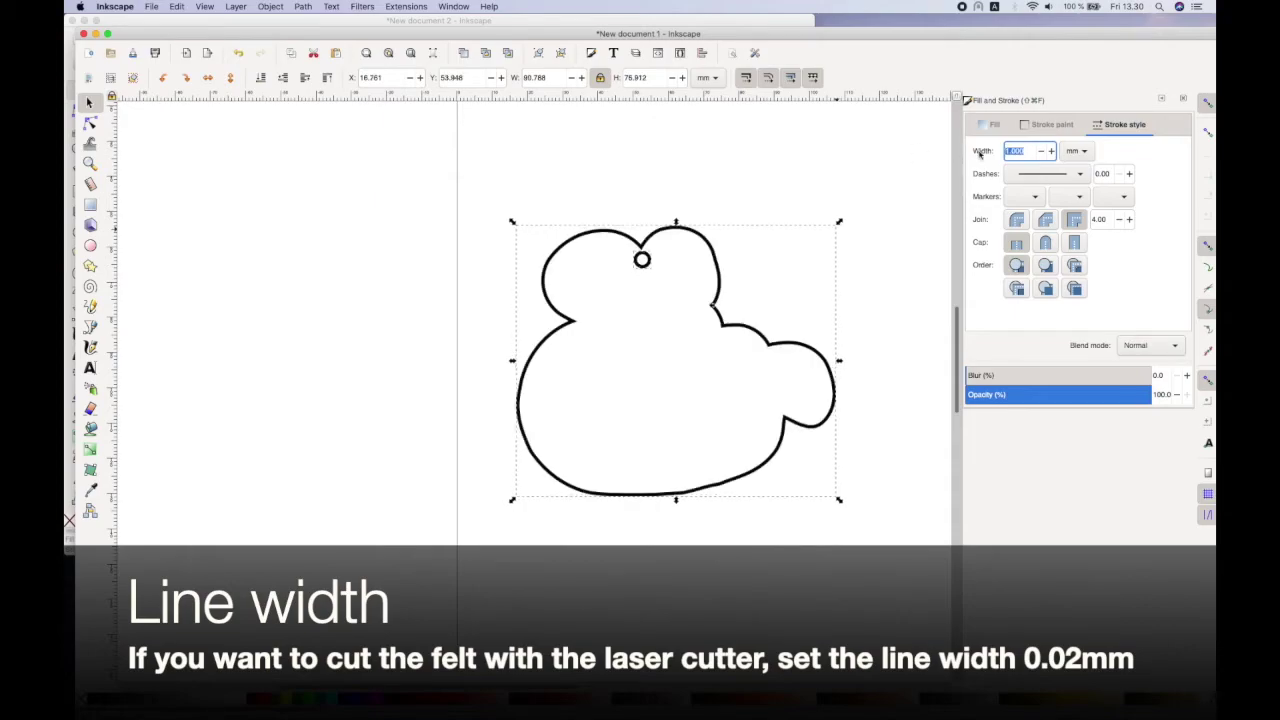
text(.02)
key(Return)
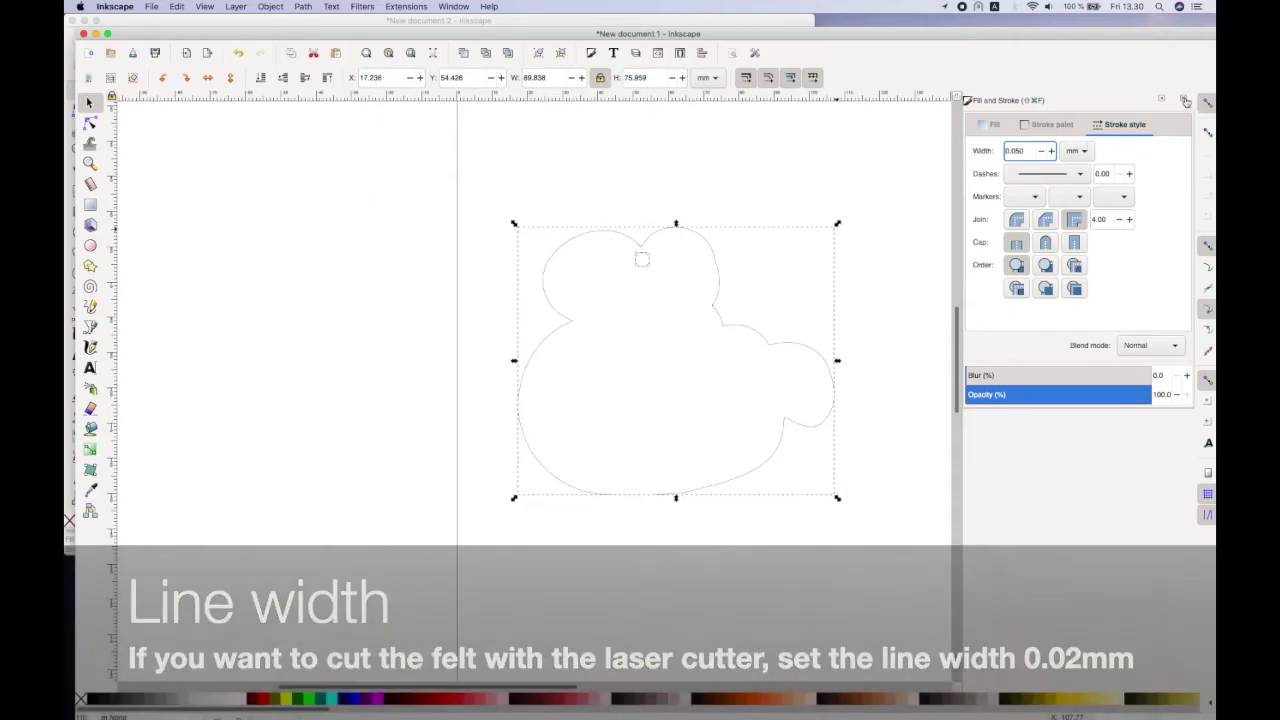
click(1183, 98)
click(738, 201)
click(152, 7)
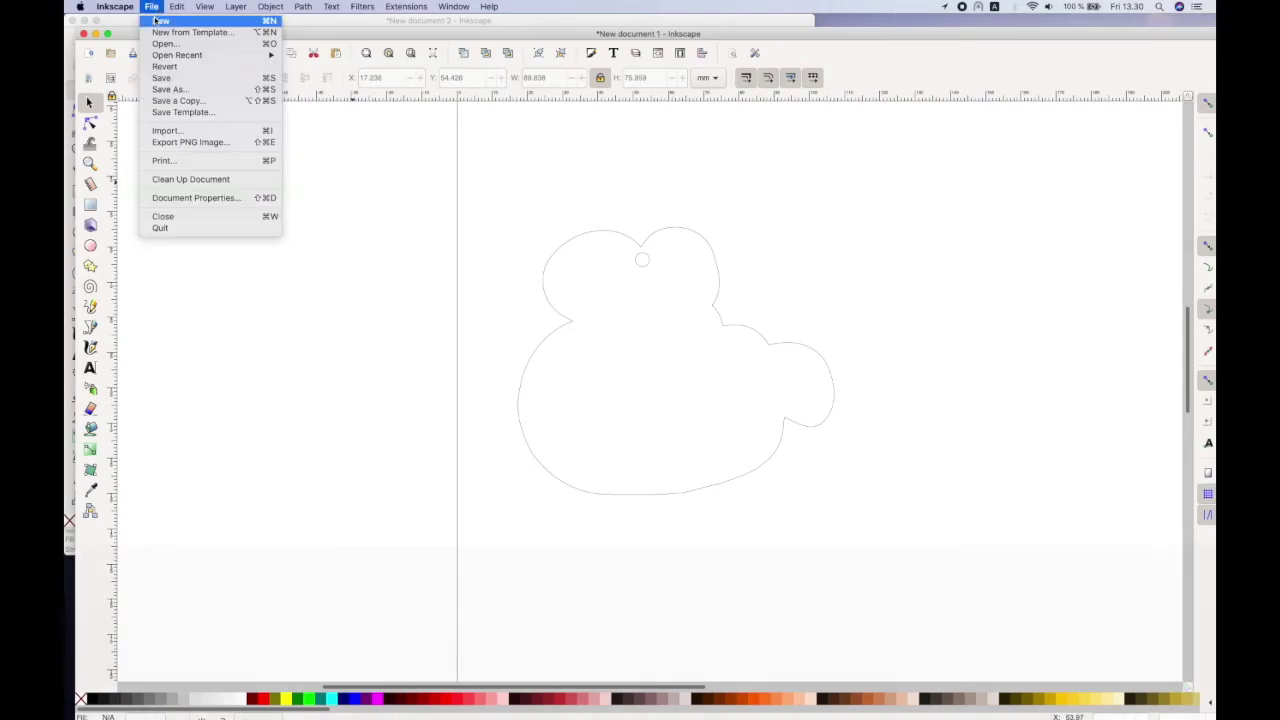
- Resize the page to fit tightly around the whale outline drawing
click(180, 197)
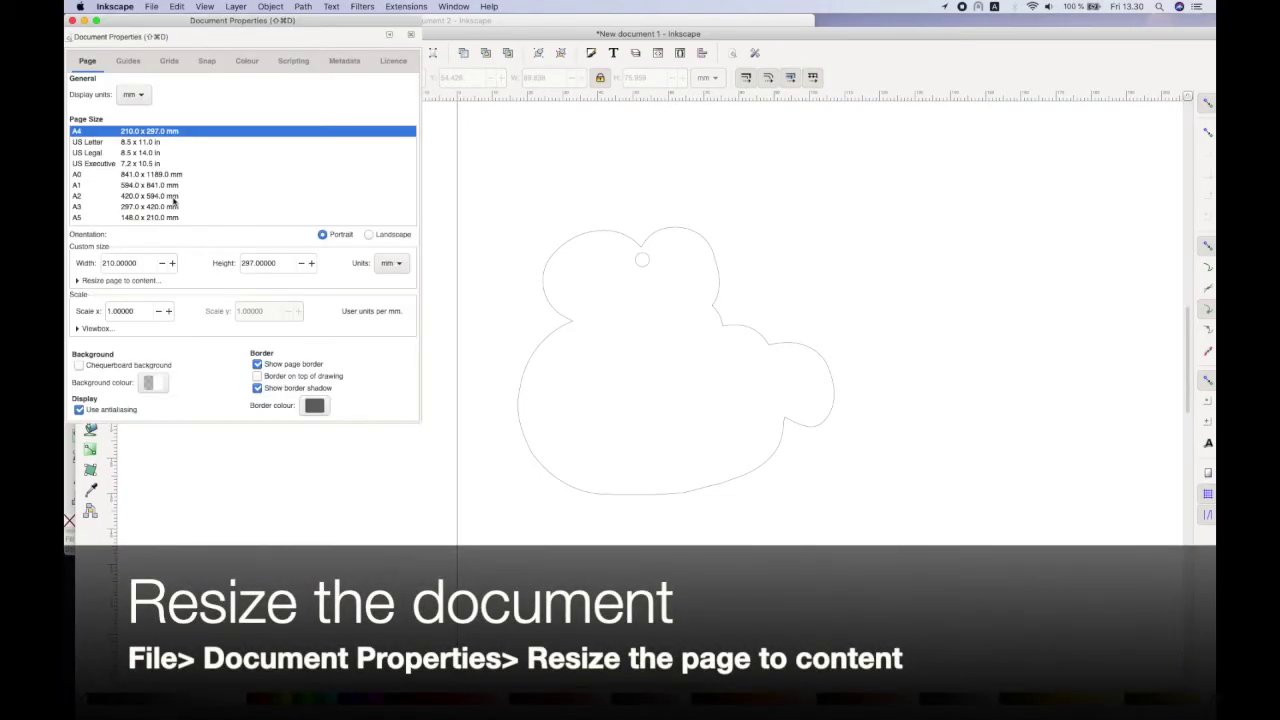
click(111, 280)
click(198, 344)
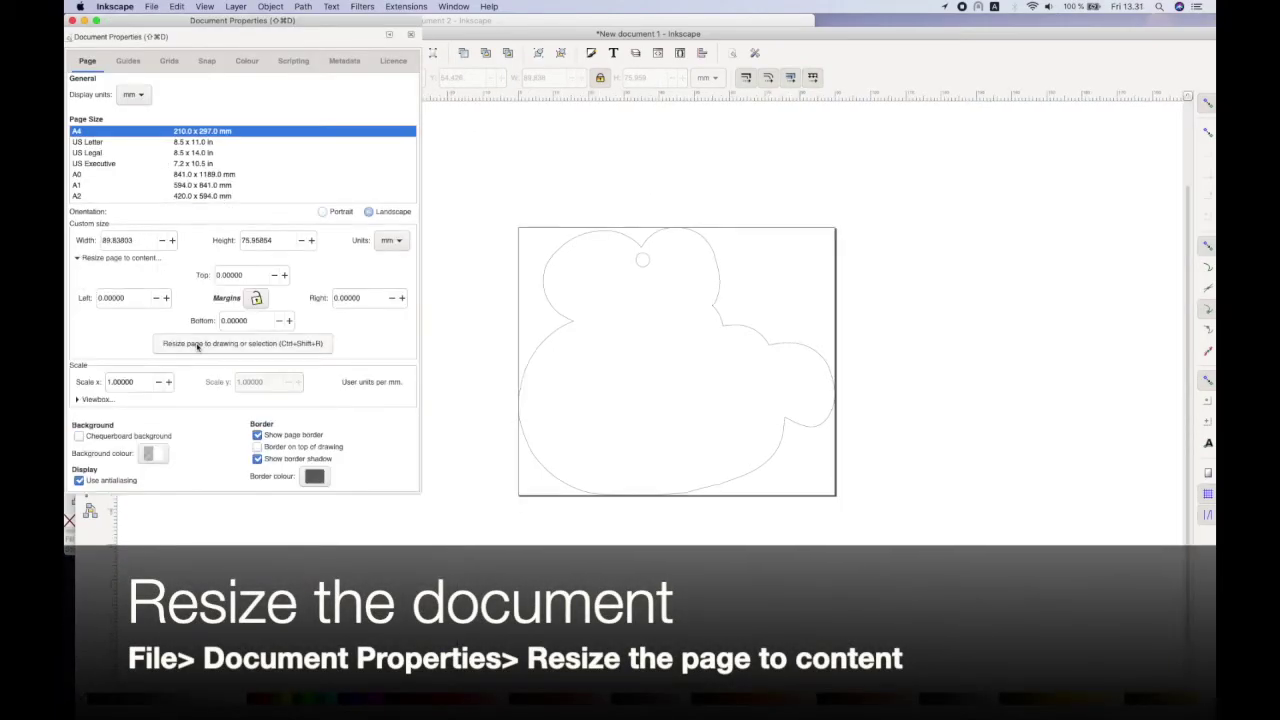
click(72, 20)
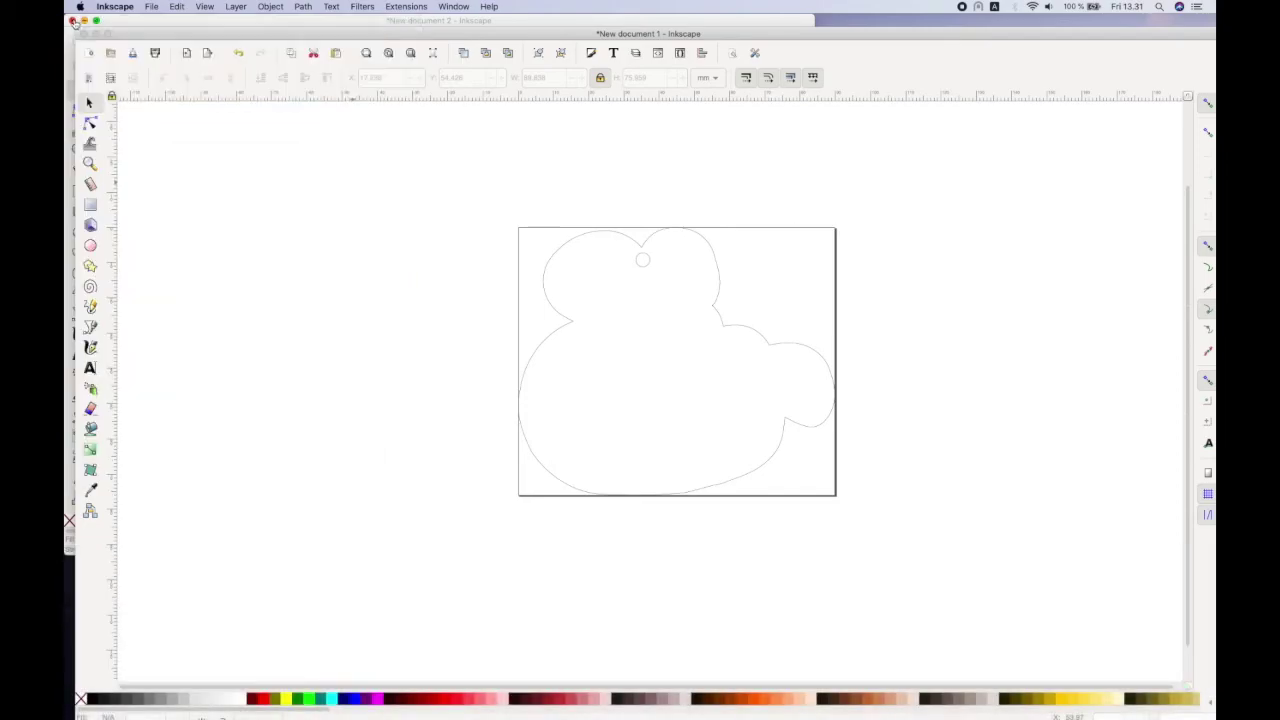
- Save the document as 'Whale outline.svg' and close it
click(152, 7)
click(170, 89)
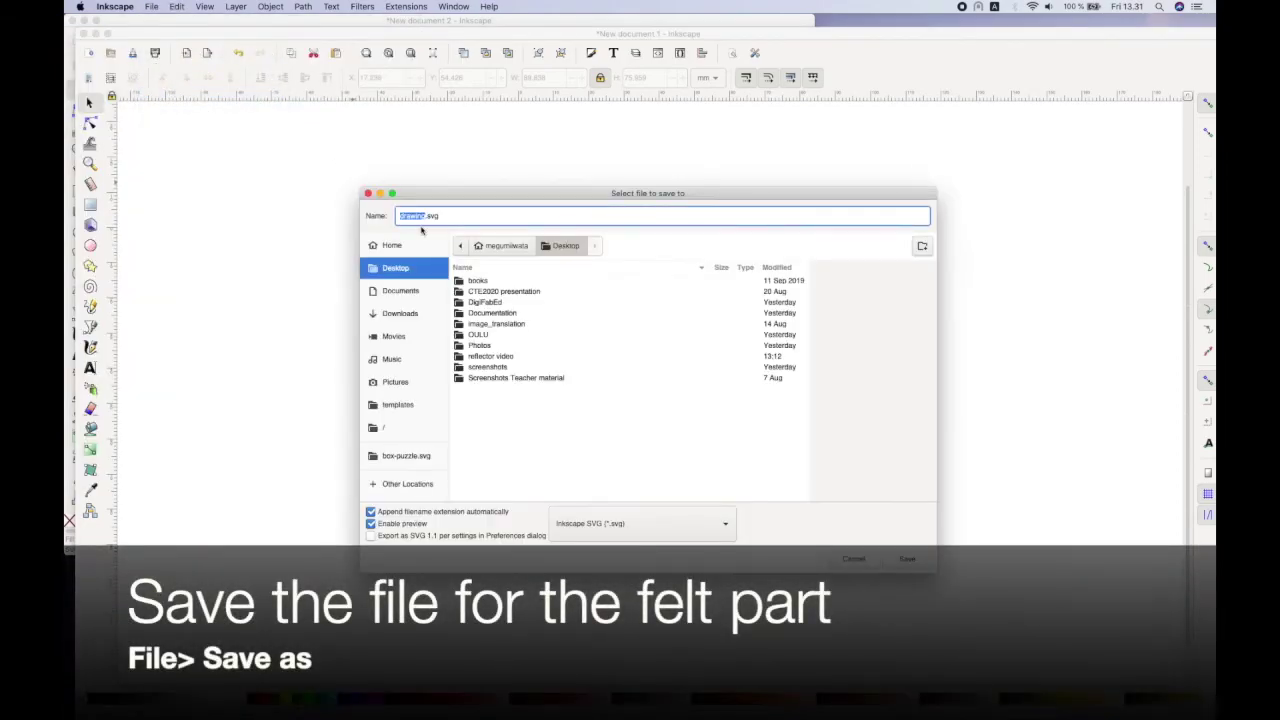
text(Whale outline)
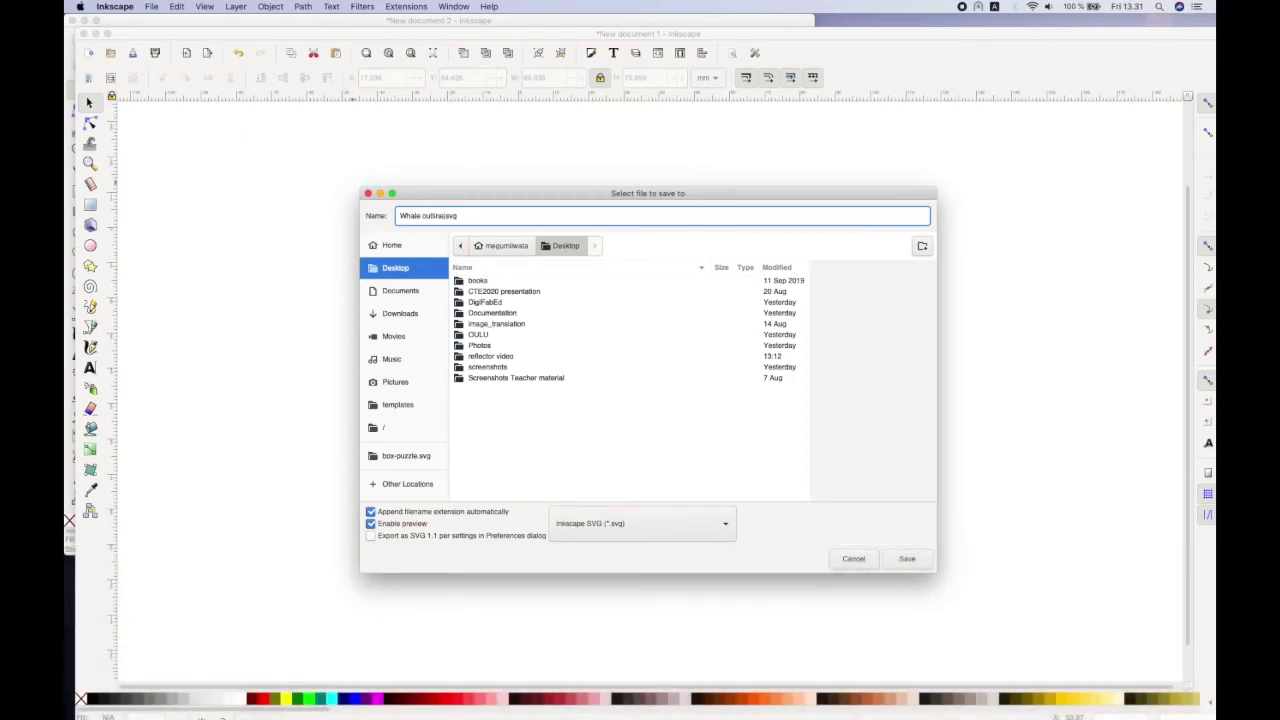
click(907, 560)
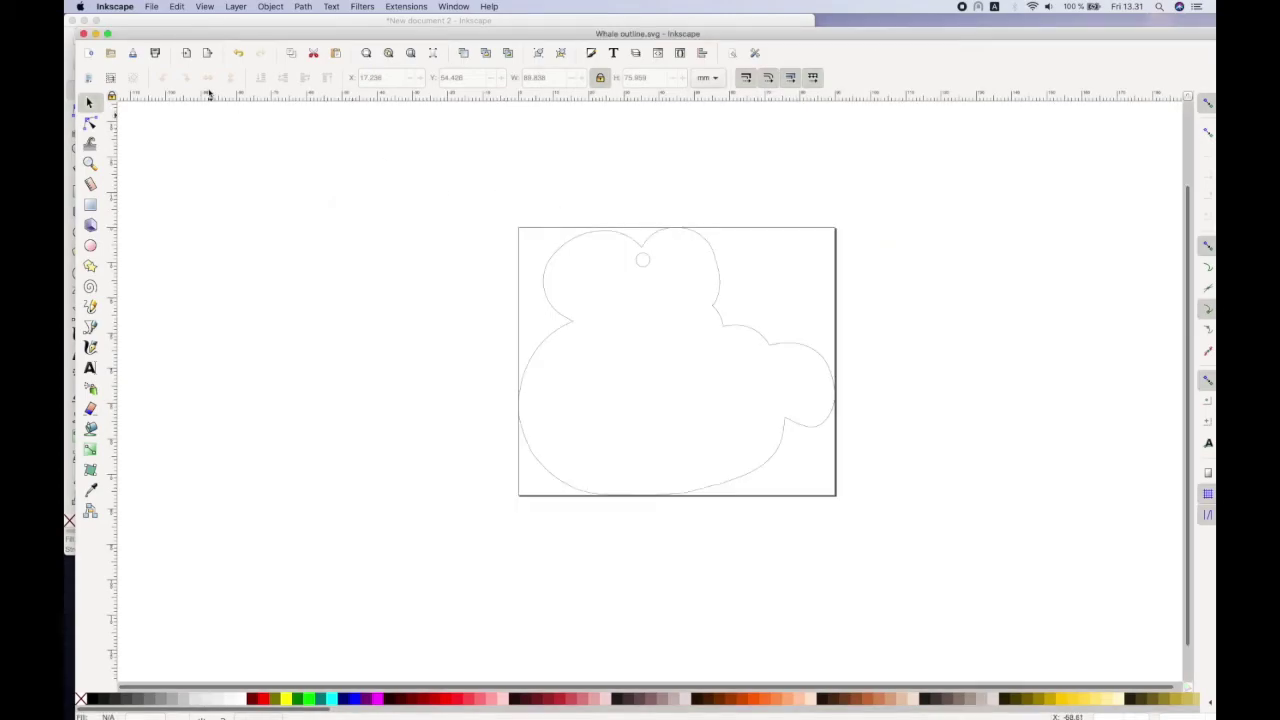
key(ctrl+w)
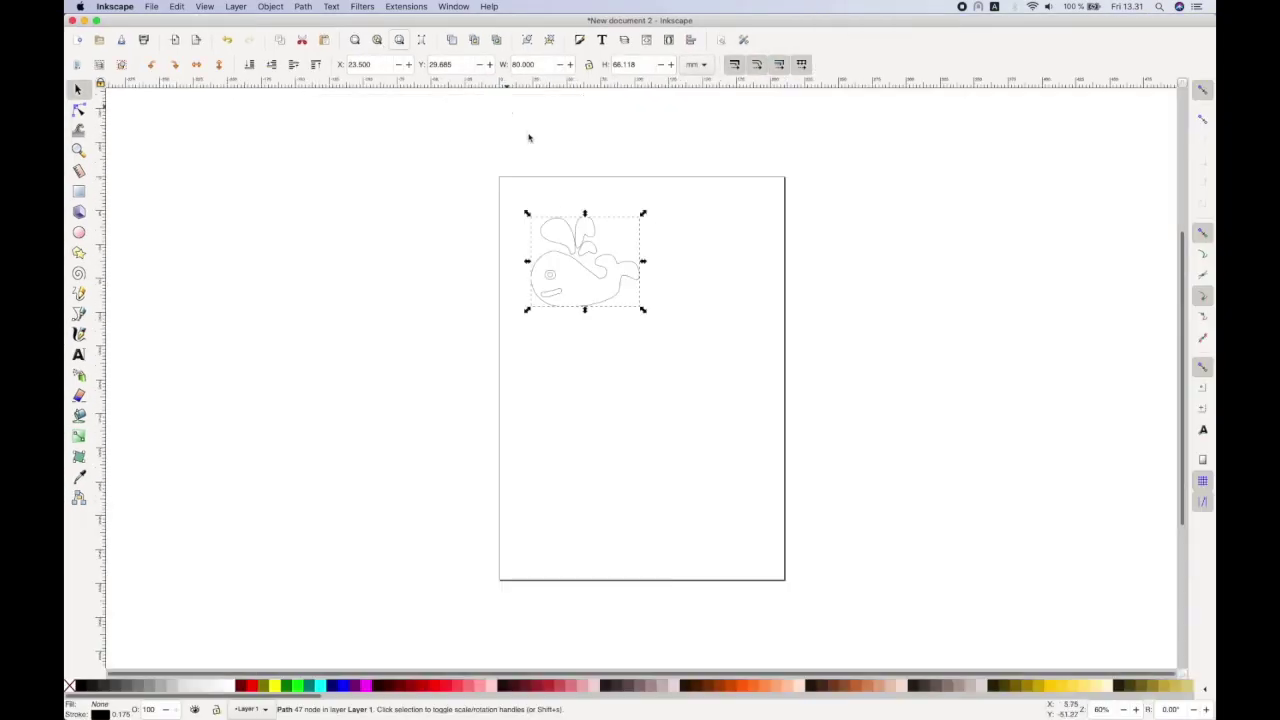
- Duplicate the whale, flip the copy horizontally and place it left, facing the original
key(plus)
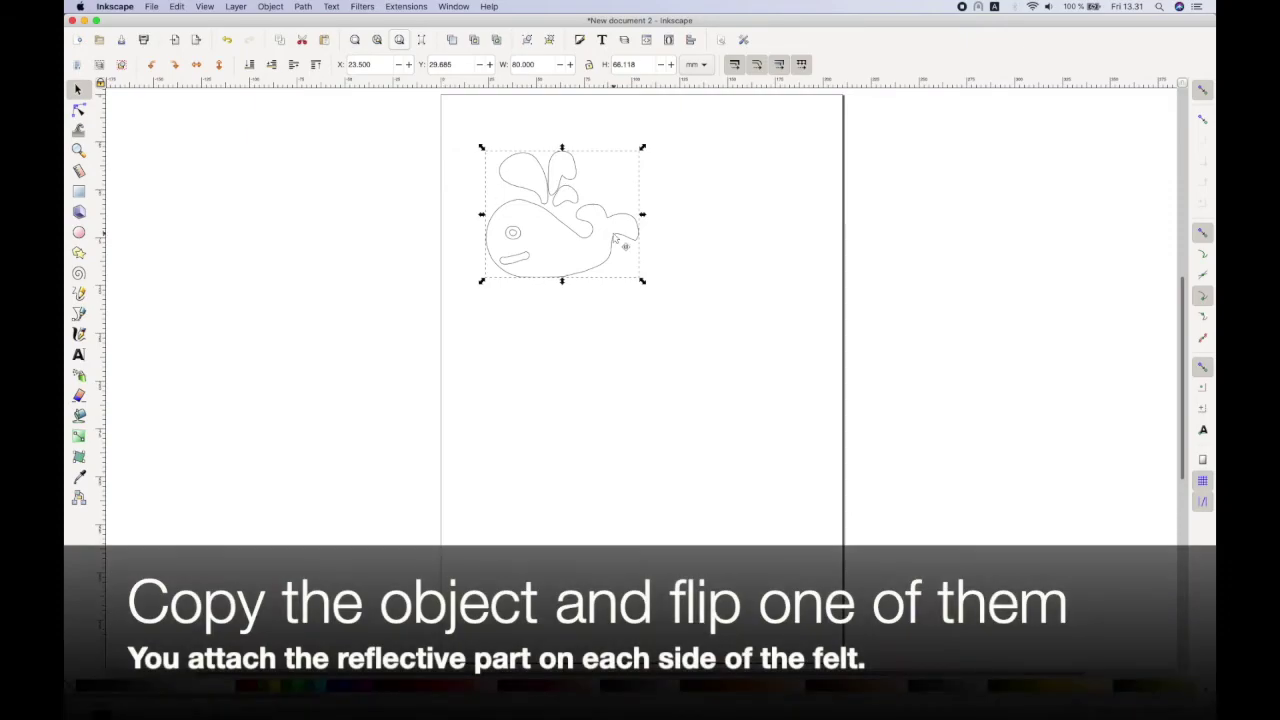
key(ctrl+c)
key(ctrl+v)
click(196, 64)
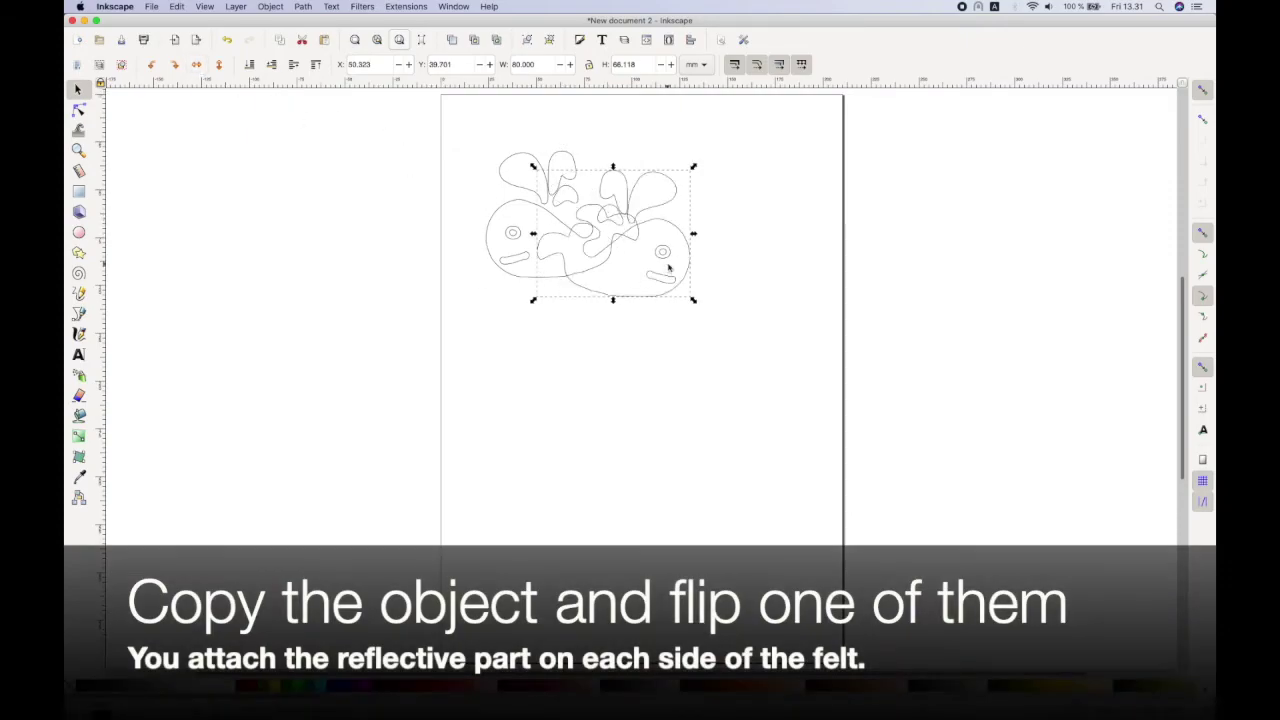
drag(660, 250, 460, 235)
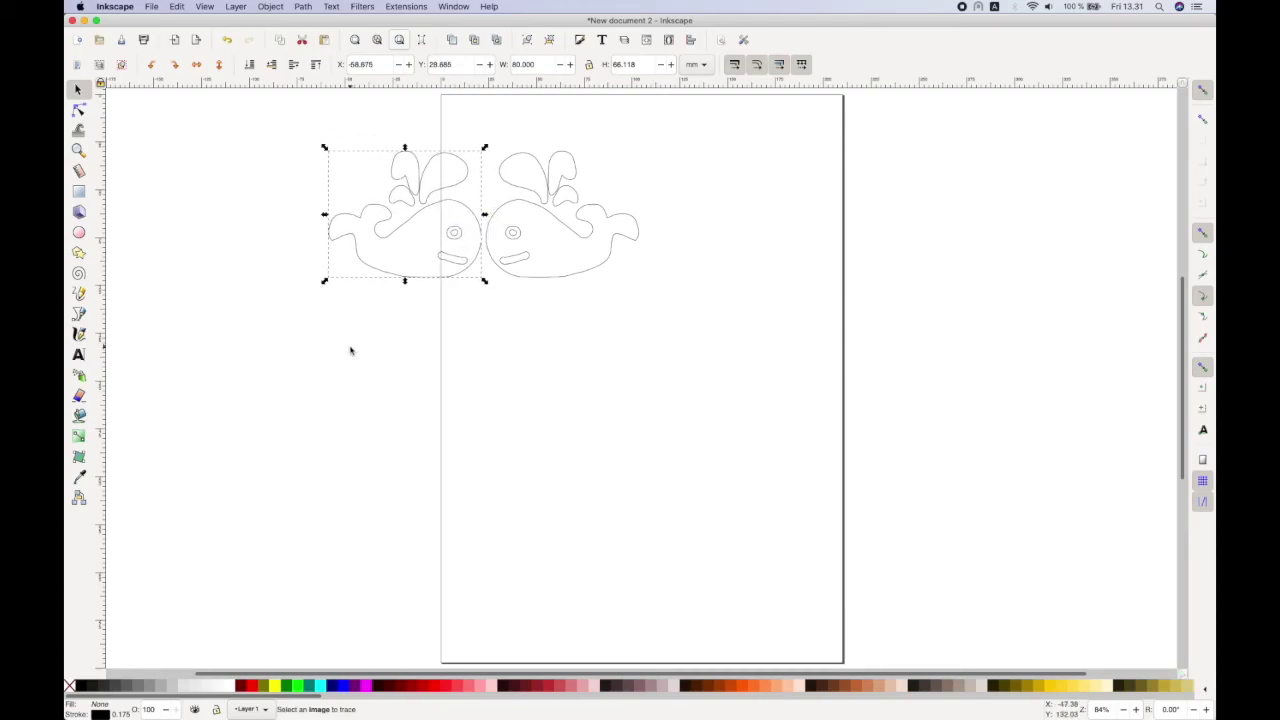
click(349, 349)
scroll(349, 349, up, 2)
scroll(349, 349, left, 2)
- Resize the page to fit around the two mirrored whales
click(151, 6)
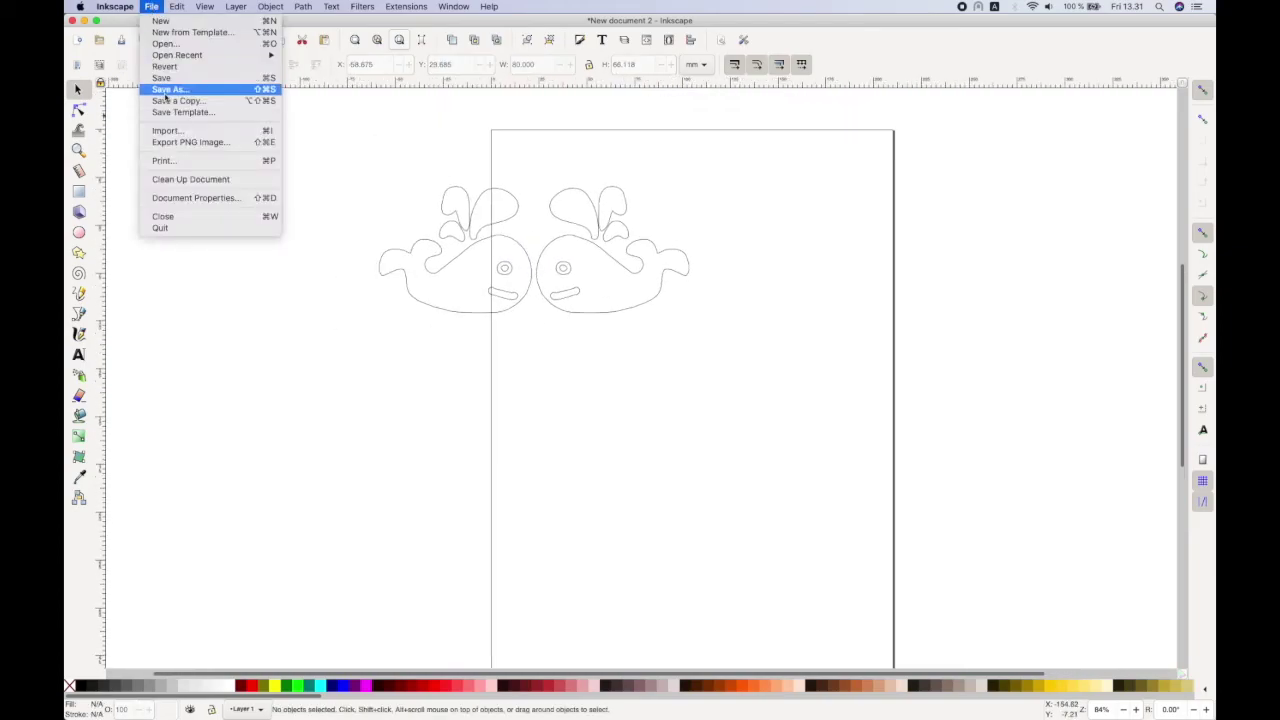
click(177, 197)
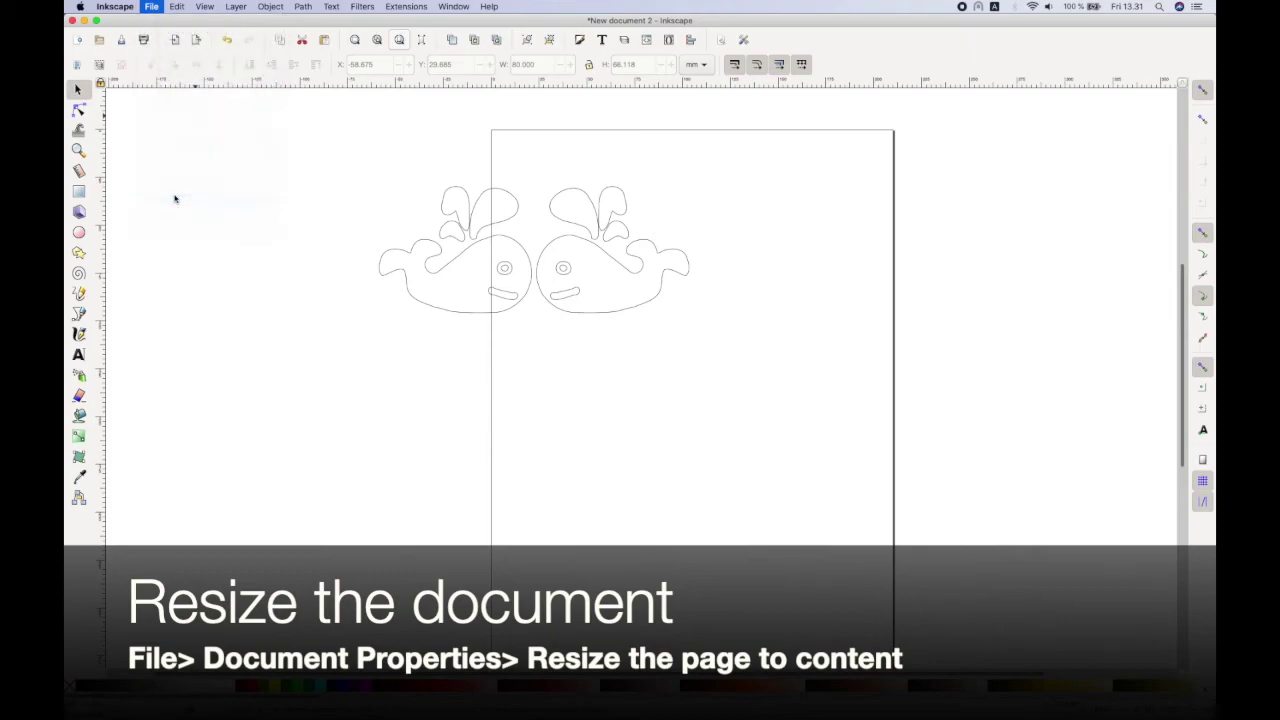
click(144, 282)
click(243, 346)
click(73, 20)
key(5)
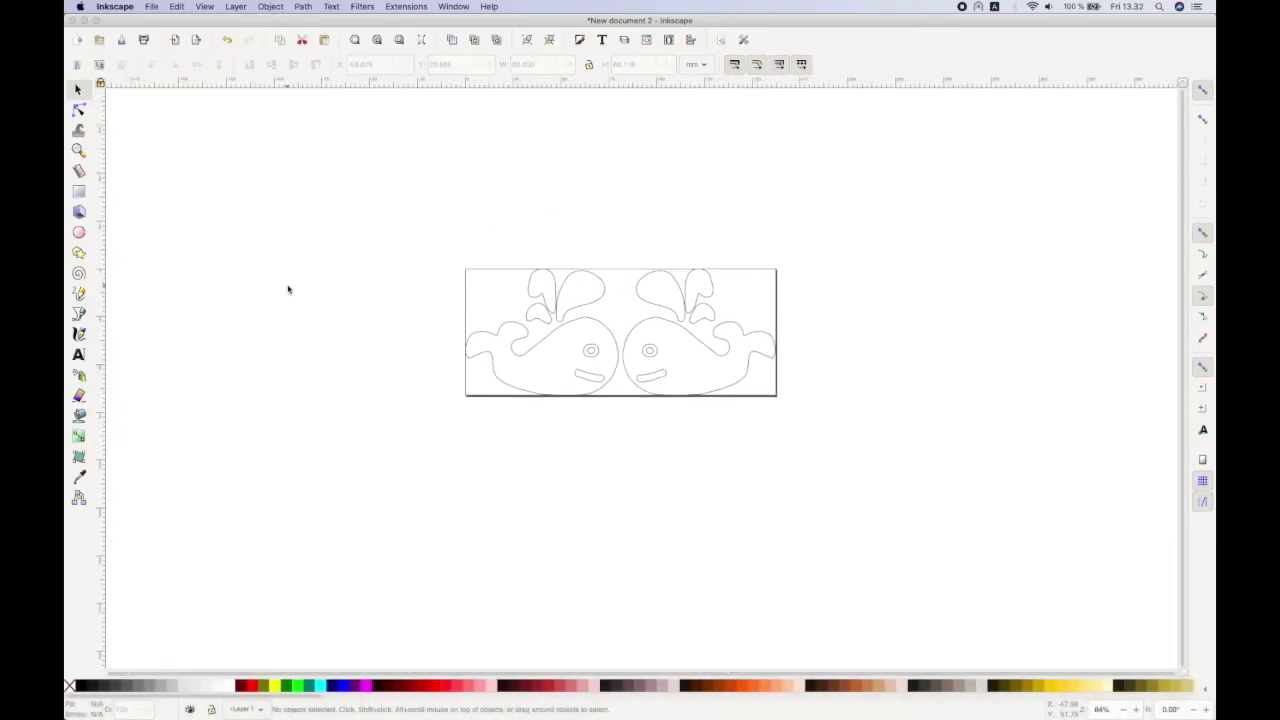
- Save the document as 'whale reflective part.svg'
click(151, 6)
click(163, 91)
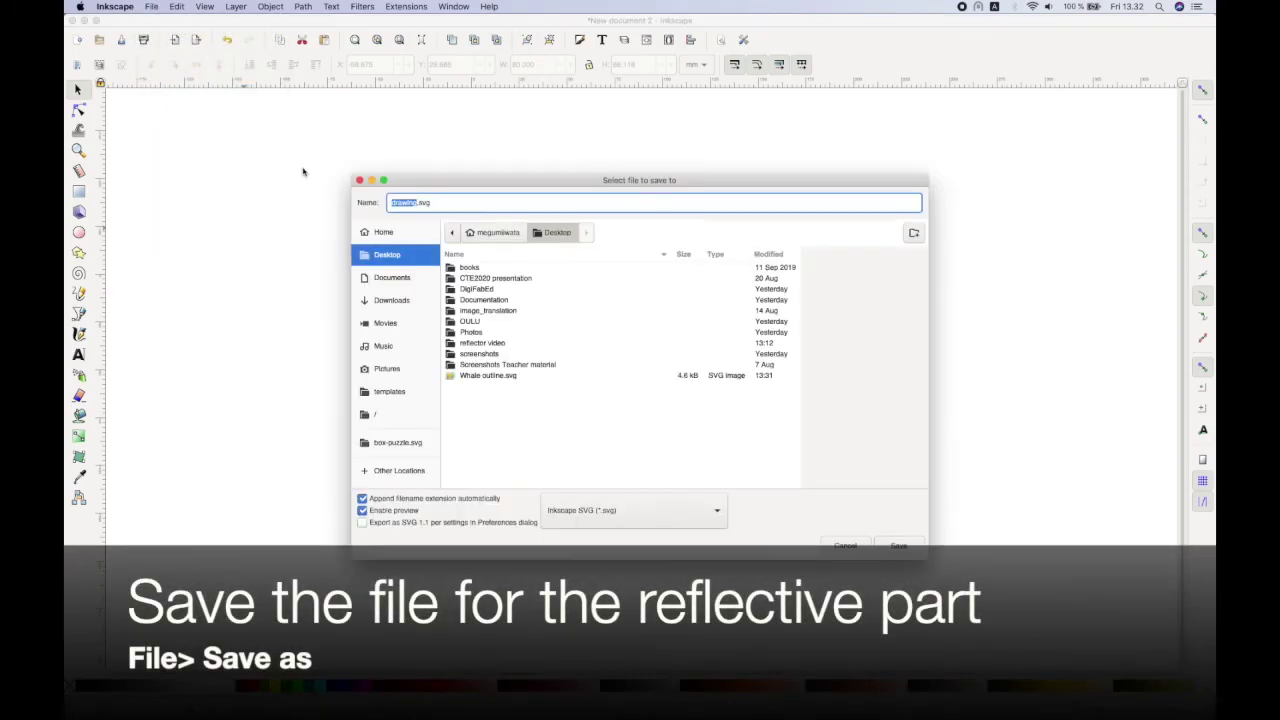
text(whale reflective)
text( part)
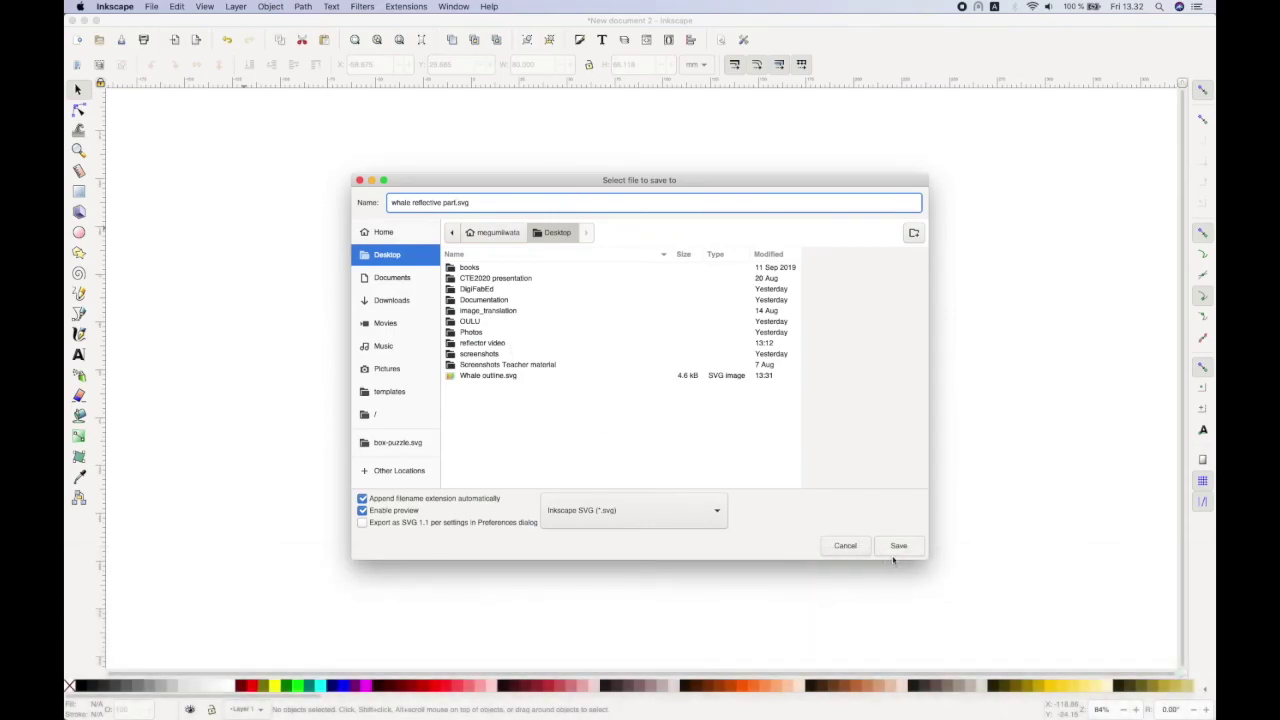
click(905, 548)
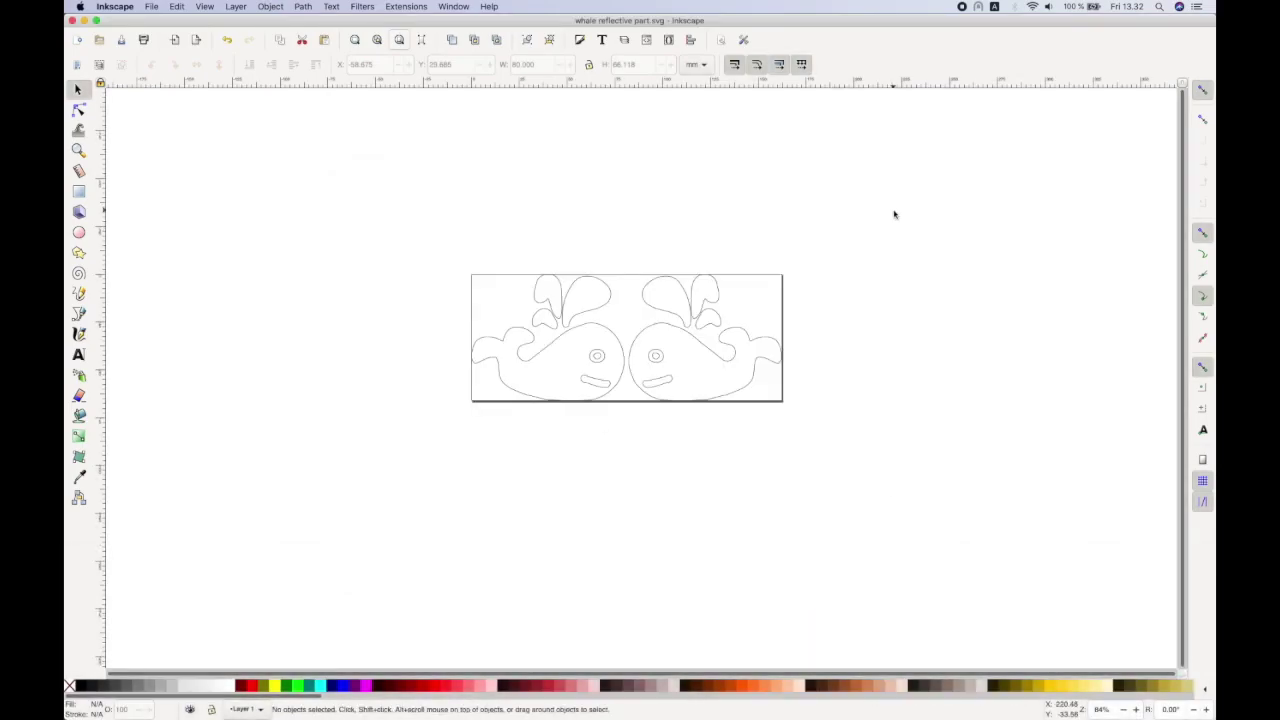